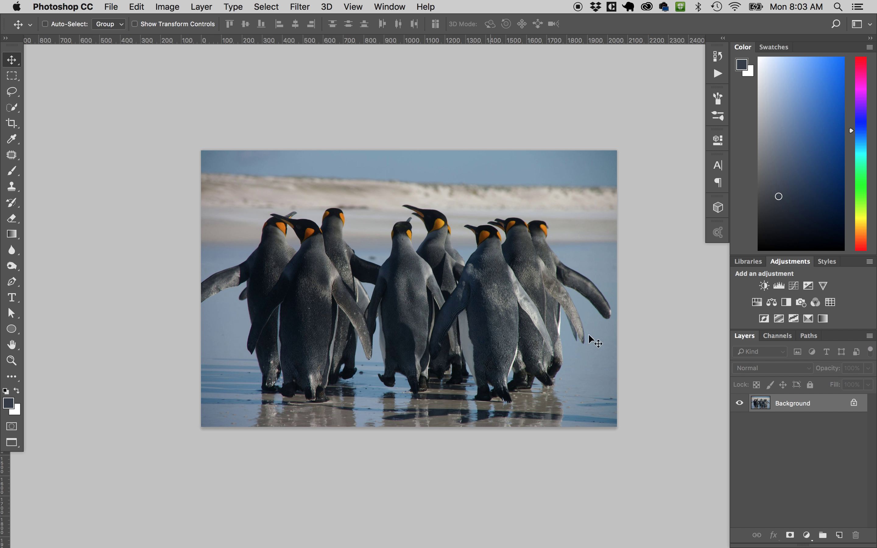
Duplicate the Background layer and delete the locked original, leaving only 'Background copy'.
{"action": "left_click_drag", "start_coordinate": [820, 406], "coordinate": [840, 535]}
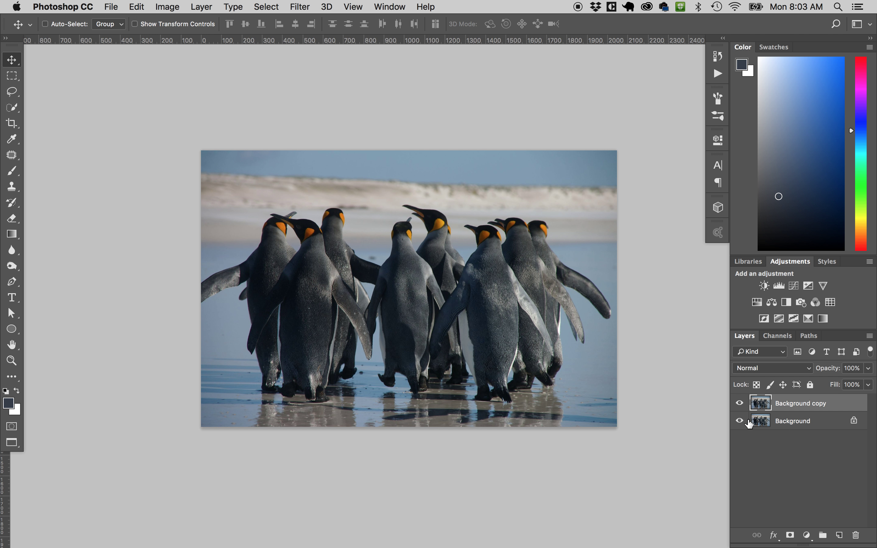
{"action": "left_click_drag", "start_coordinate": [827, 424], "coordinate": [856, 535]}
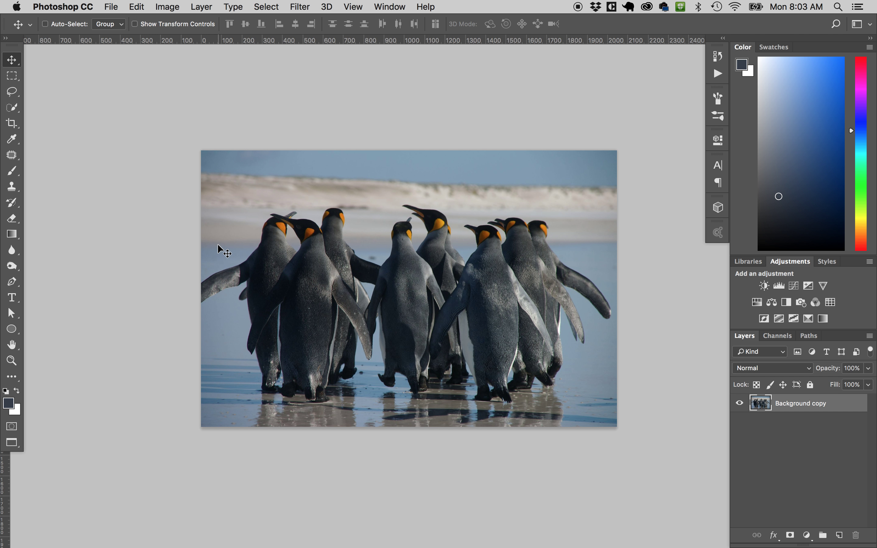
Add a PENGUINS text layer in Bebas Neue Bold on the penguin photo.
{"action": "key", "text": "t"}
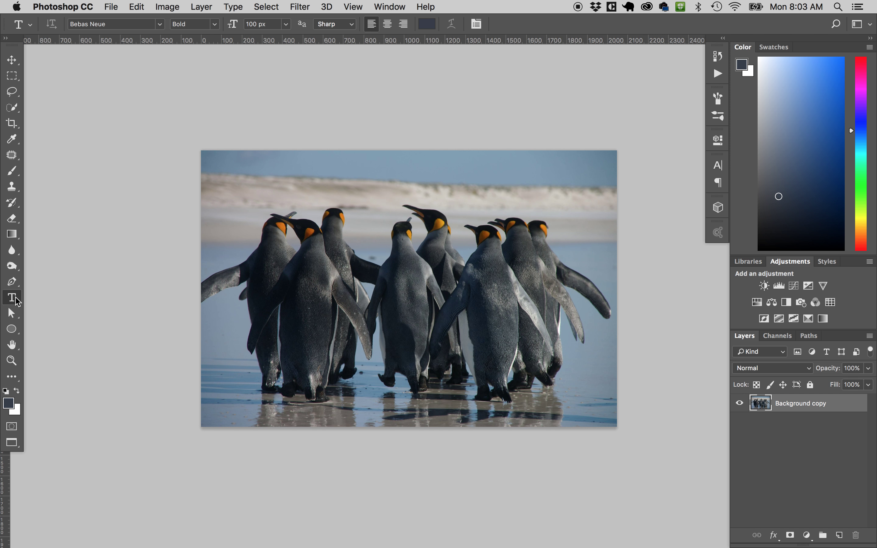
{"action": "left_click", "coordinate": [303, 277]}
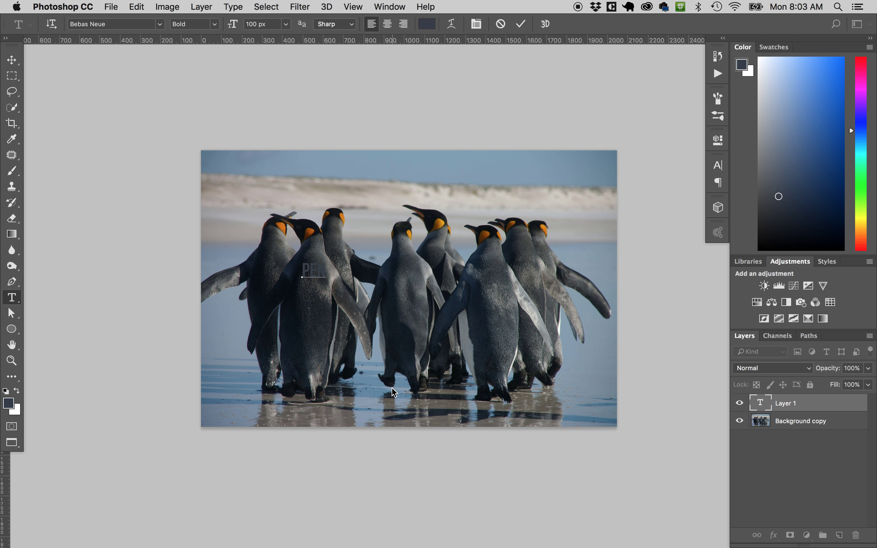
{"action": "key", "text": "super+Return"}
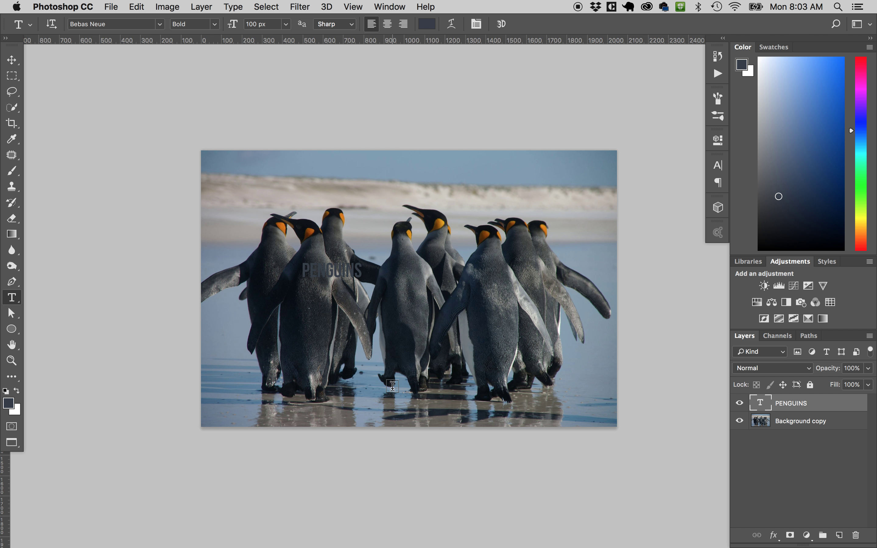
Scale PENGUINS up across the birds with Free Transform and centre it on the photo.
{"action": "key", "text": "super+t"}
{"action": "left_click_drag", "start_coordinate": [362, 276], "coordinate": [564, 384]}
{"action": "key", "text": "Return"}
{"action": "left_click_drag", "start_coordinate": [541, 339], "coordinate": [502, 317]}
{"action": "key", "text": "super+t"}
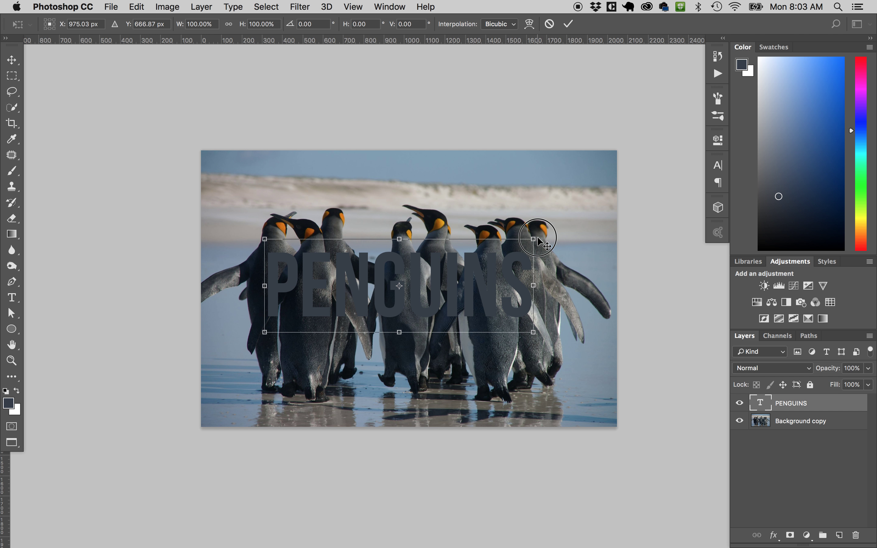
{"action": "left_click_drag", "start_coordinate": [538, 236], "coordinate": [566, 210]}
{"action": "key", "text": "Return"}
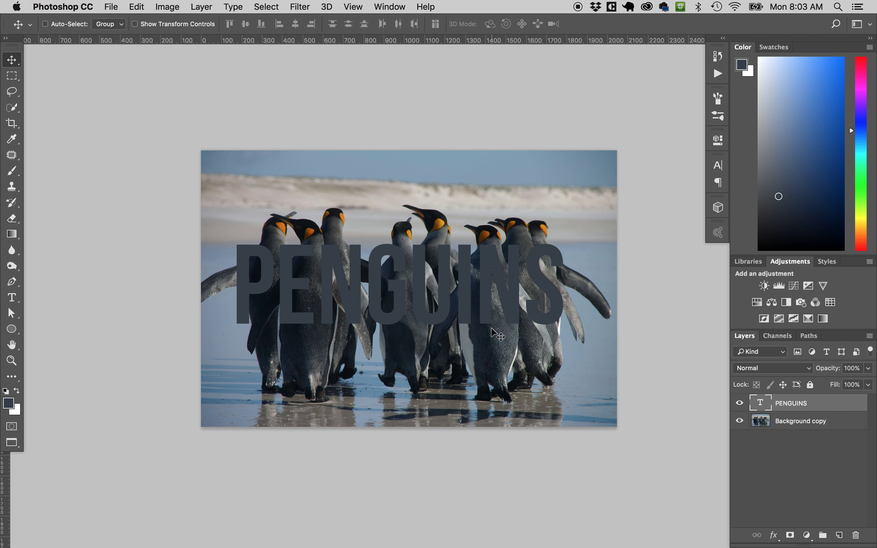
{"action": "left_click_drag", "start_coordinate": [497, 291], "coordinate": [502, 326]}
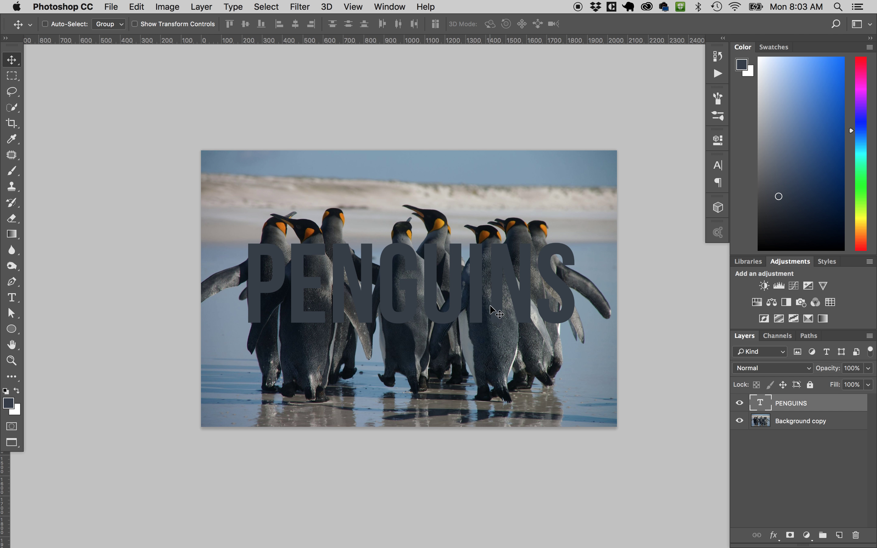
{"action": "key", "text": "t"}
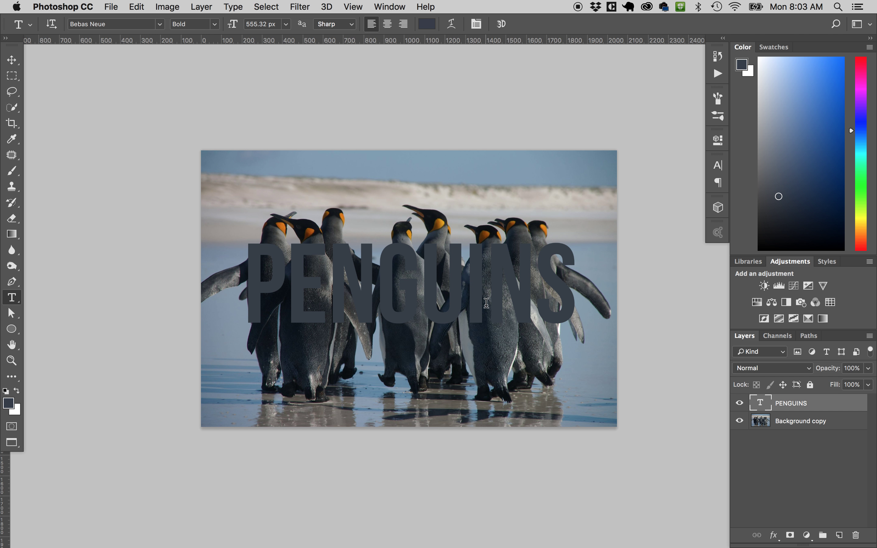
{"action": "key", "text": "v"}
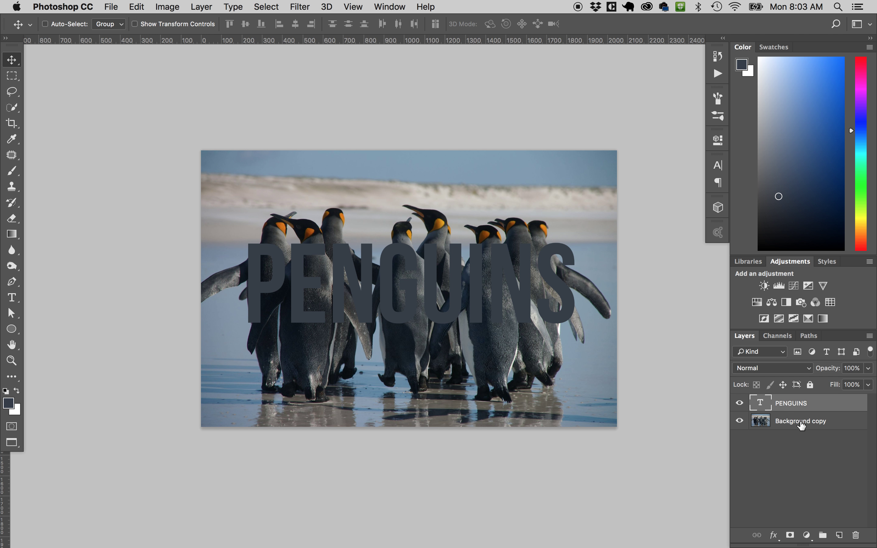
Move Background copy above PENGUINS, clip it into the text, and reposition the photo.
{"action": "left_click_drag", "start_coordinate": [802, 425], "coordinate": [797, 396]}
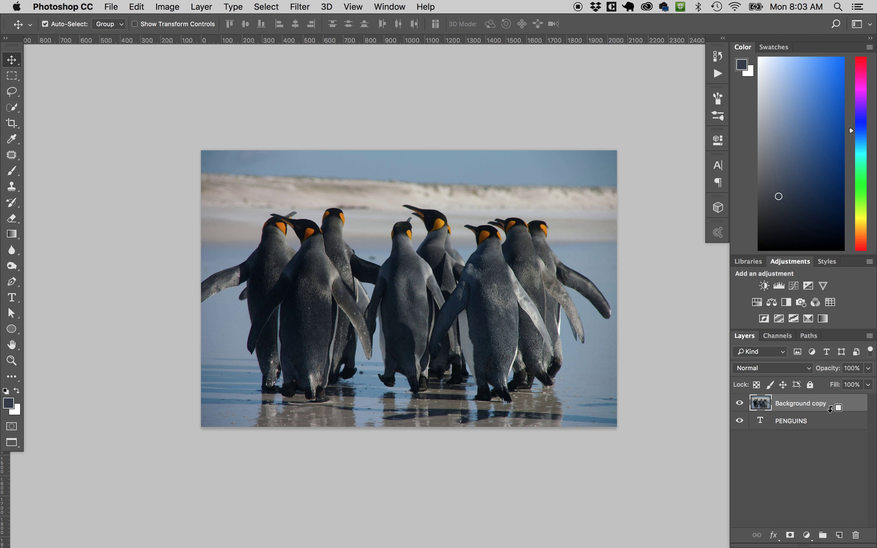
{"action": "key", "text": "super"}
{"action": "right_click", "coordinate": [821, 404]}
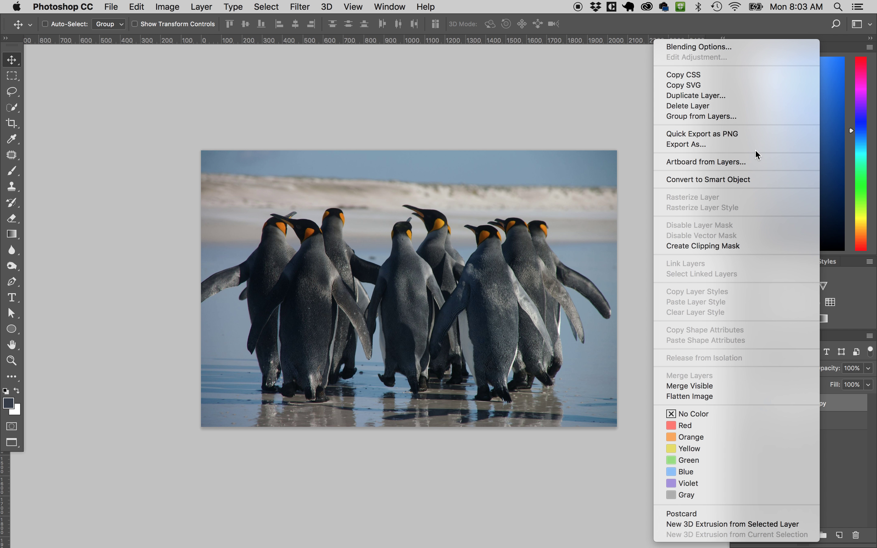
{"action": "left_click", "coordinate": [741, 247]}
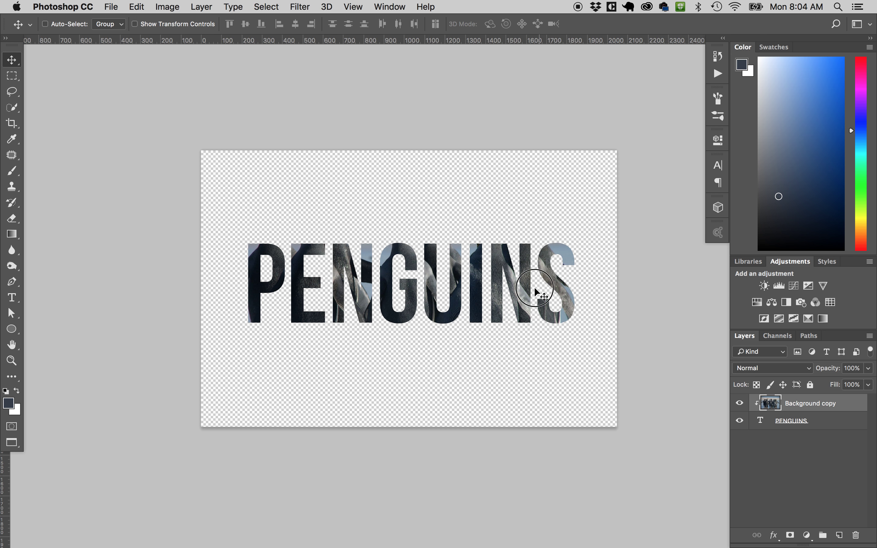
{"action": "left_click_drag", "start_coordinate": [532, 290], "coordinate": [505, 280]}
Shift the PENGUINS text up on the canvas and reselect the photo layer.
{"action": "left_click", "coordinate": [803, 428]}
{"action": "left_click_drag", "start_coordinate": [578, 337], "coordinate": [553, 338]}
{"action": "left_click", "coordinate": [845, 404]}
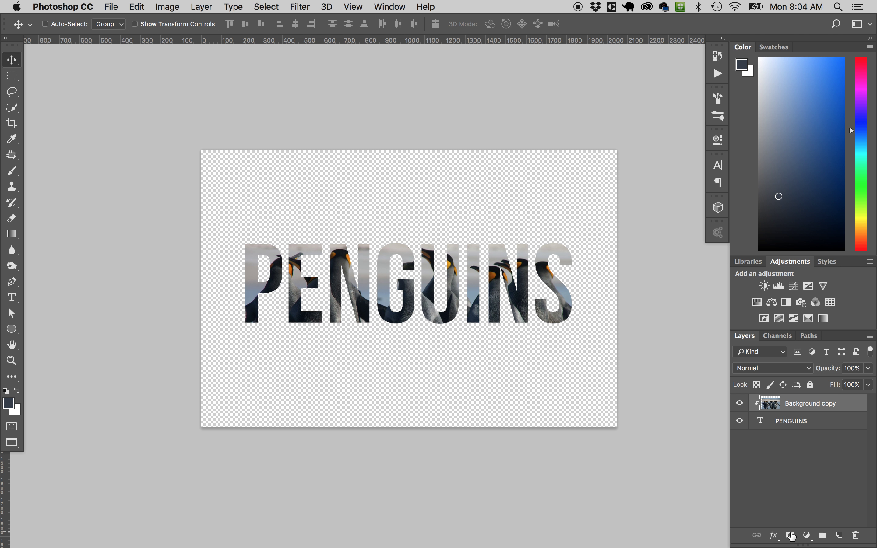
Add a Hue/Saturation adjustment with Saturation set to -100.
{"action": "left_click", "coordinate": [807, 536]}
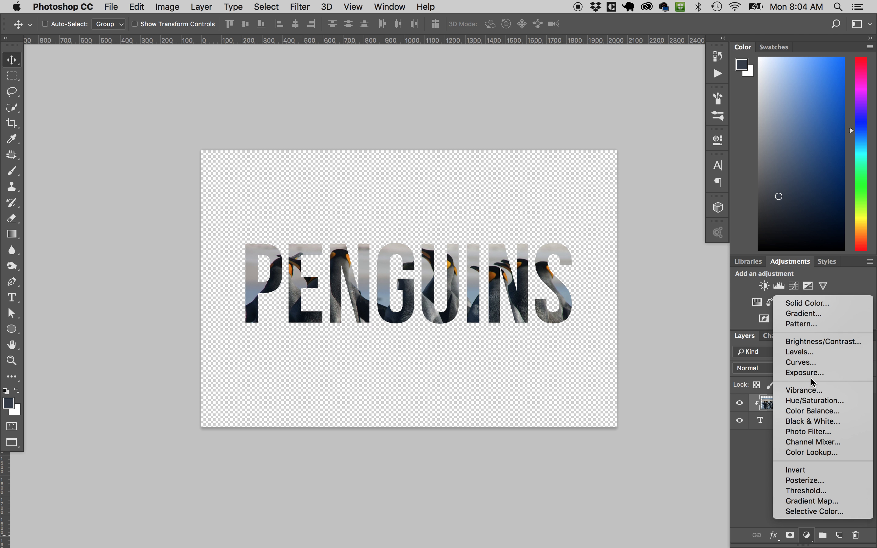
{"action": "left_click", "coordinate": [815, 401]}
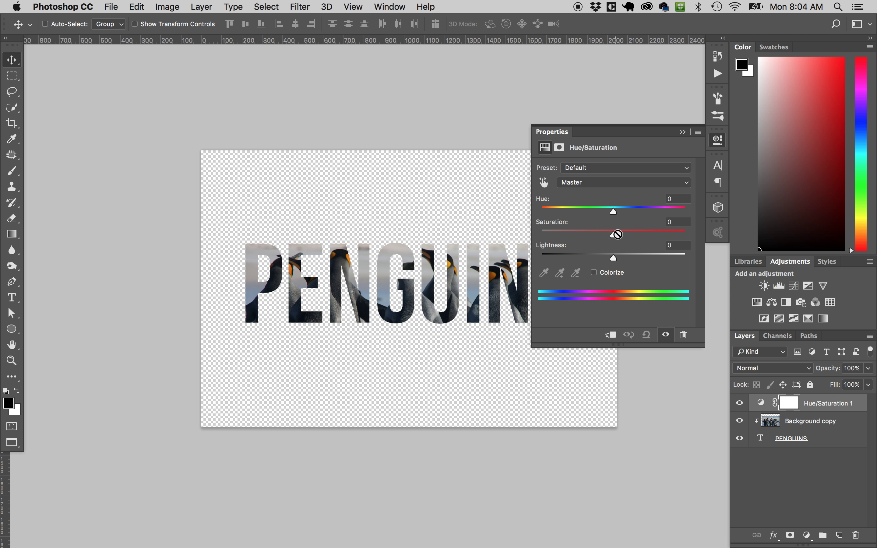
{"action": "left_click_drag", "start_coordinate": [618, 234], "coordinate": [478, 211]}
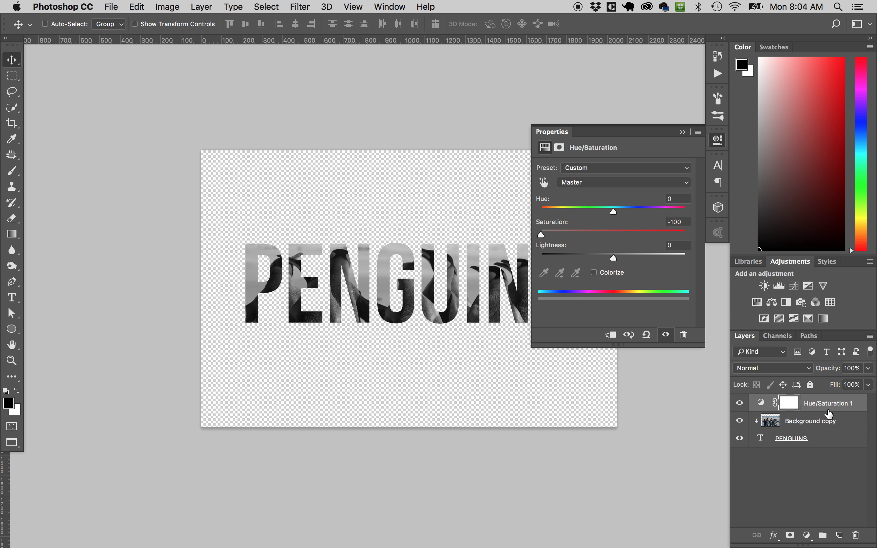
{"action": "left_click", "coordinate": [829, 413]}
Add a blue Solid Color fill layer set to Multiply blend mode.
{"action": "left_click", "coordinate": [807, 536]}
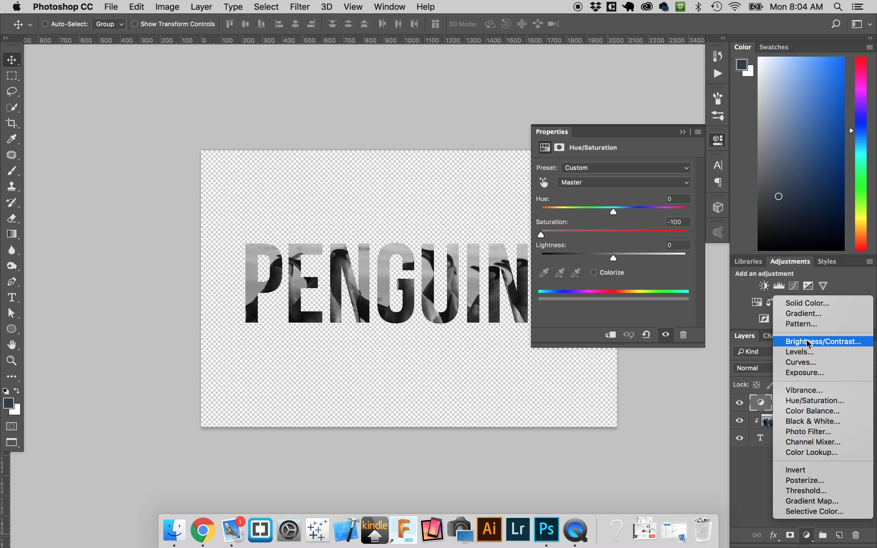
{"action": "left_click", "coordinate": [808, 303]}
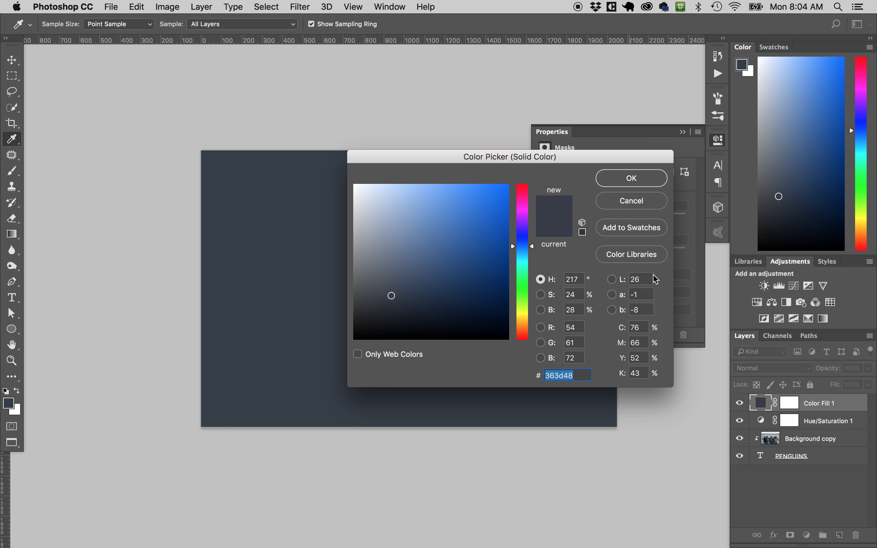
{"action": "left_click", "coordinate": [486, 251]}
{"action": "left_click", "coordinate": [647, 179]}
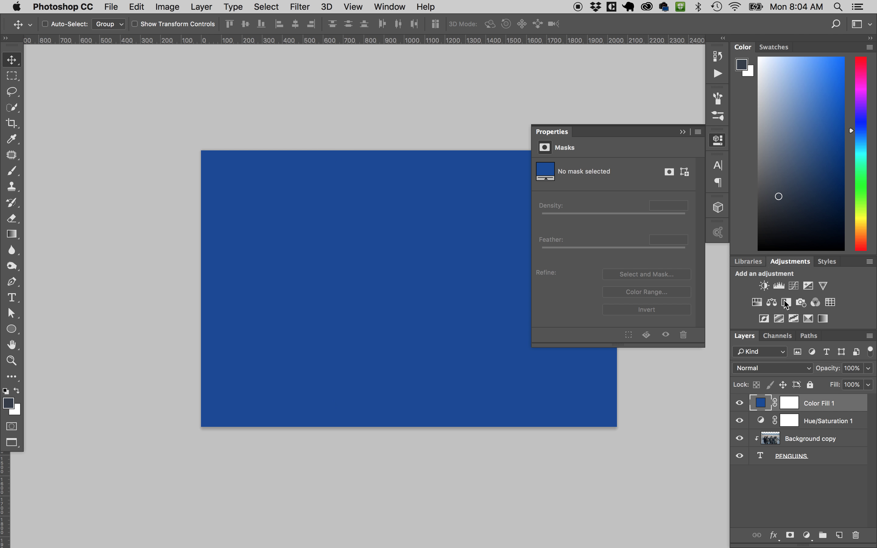
{"action": "left_click", "coordinate": [812, 369]}
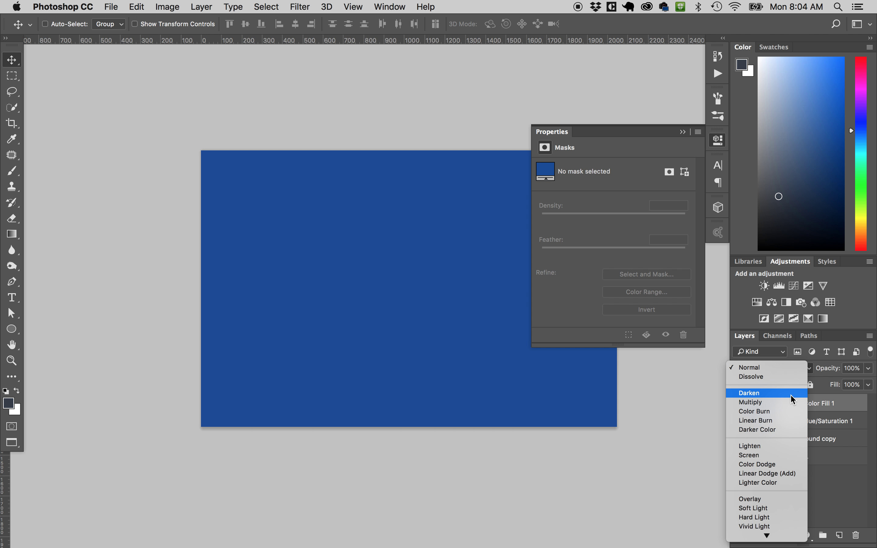
{"action": "left_click", "coordinate": [792, 403]}
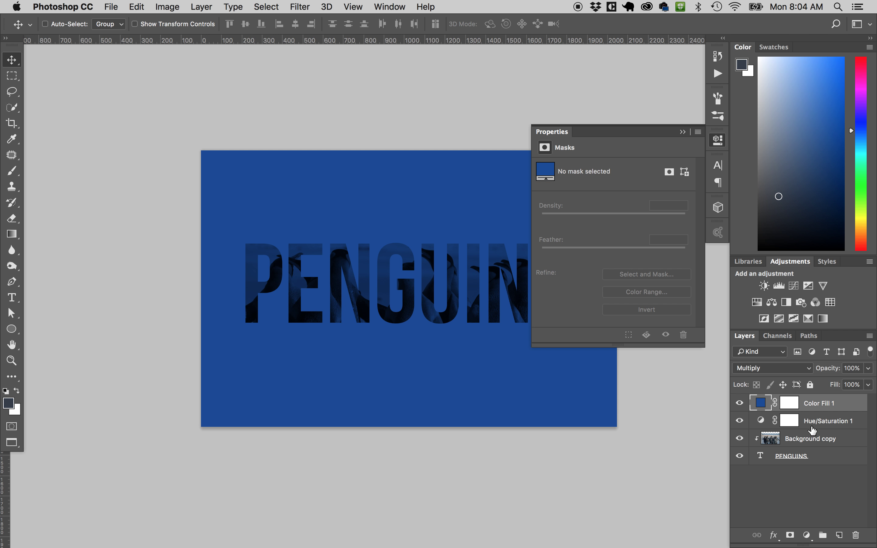
Clip Hue/Saturation 1 and Color Fill 1 into the layers below so only PENGUINS is tinted.
{"action": "left_click", "coordinate": [813, 430], "text": "alt"}
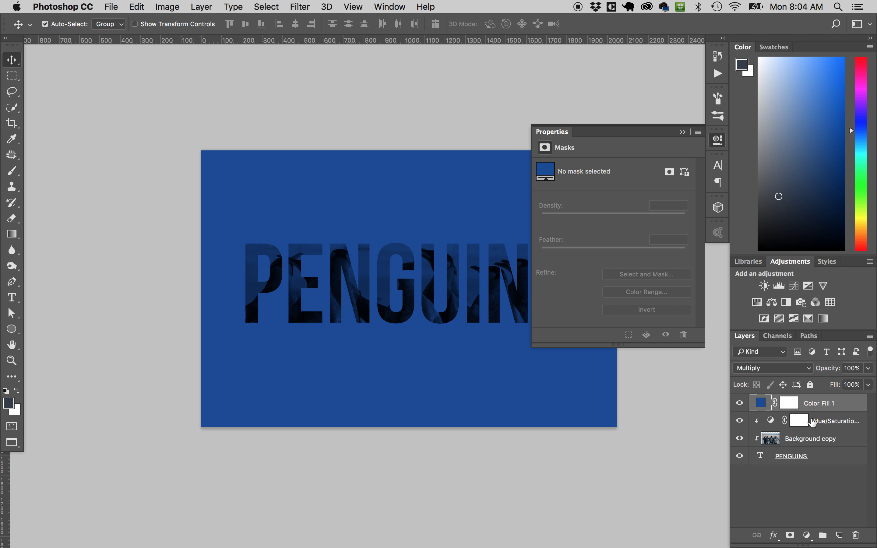
{"action": "left_click", "coordinate": [813, 409], "text": "alt"}
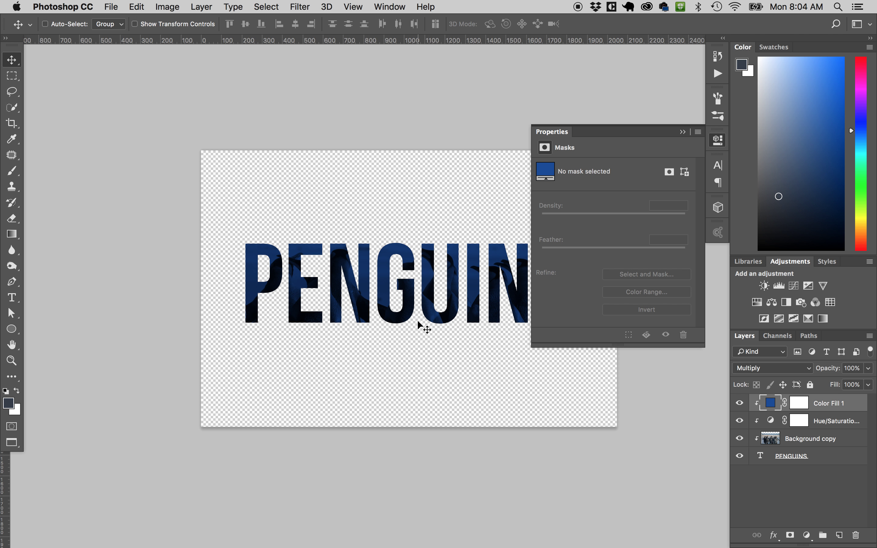
{"action": "left_click", "coordinate": [682, 132]}
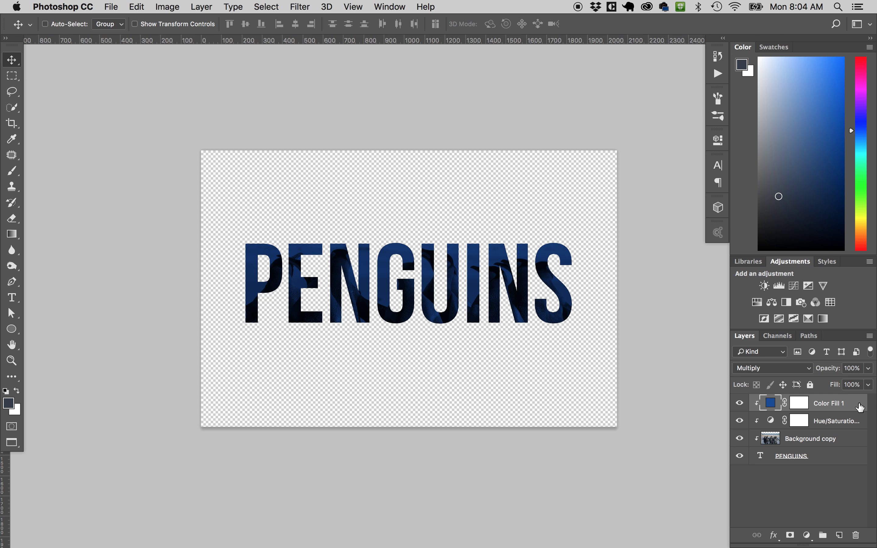
{"action": "left_click", "coordinate": [847, 408], "text": "alt"}
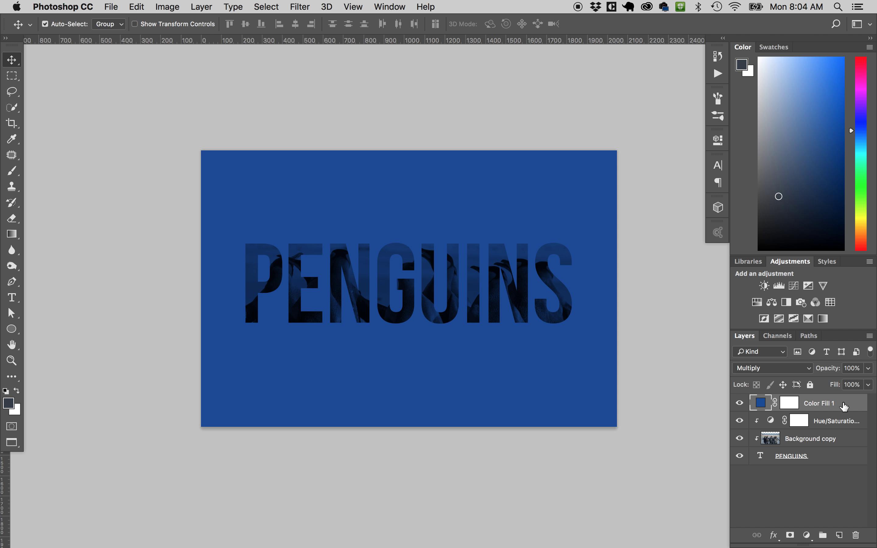
{"action": "left_click", "coordinate": [832, 409], "text": "alt"}
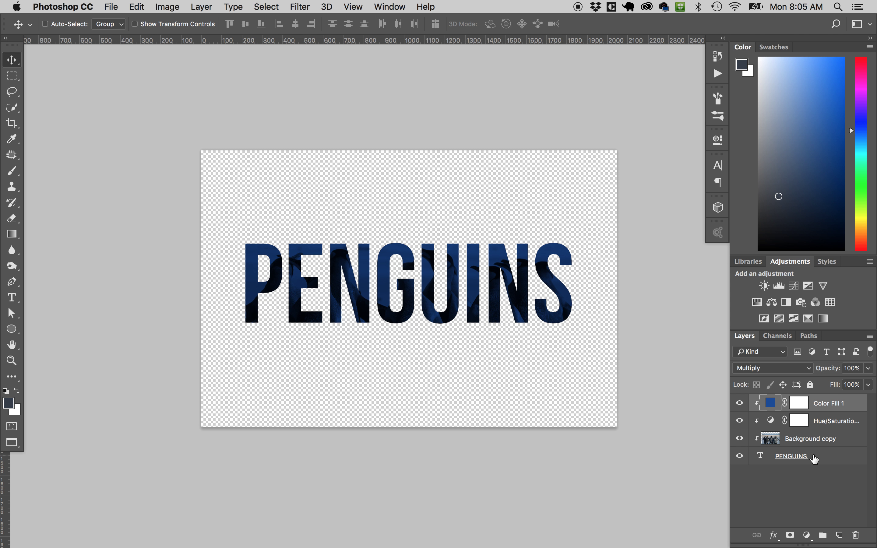
Select the four layers from PENGUINS up to Color Fill 1.
{"action": "left_click", "coordinate": [816, 459]}
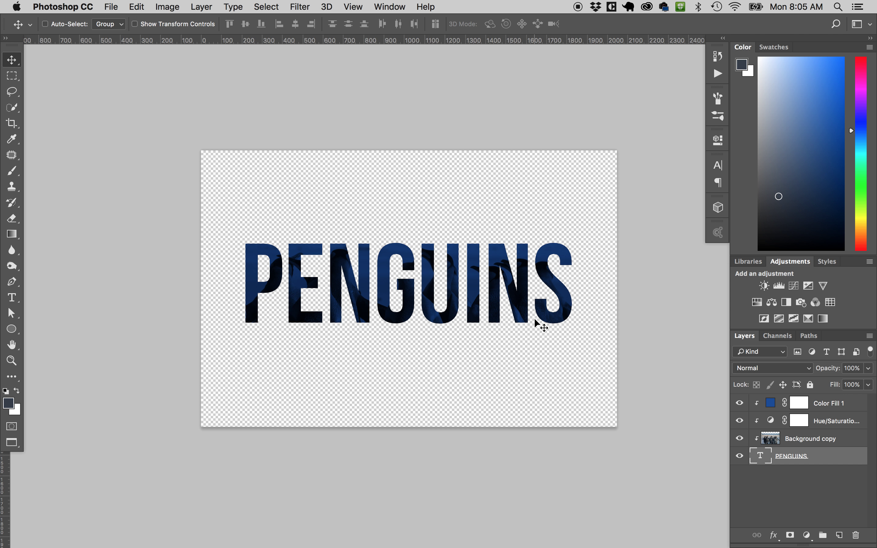
{"action": "left_click", "coordinate": [812, 442]}
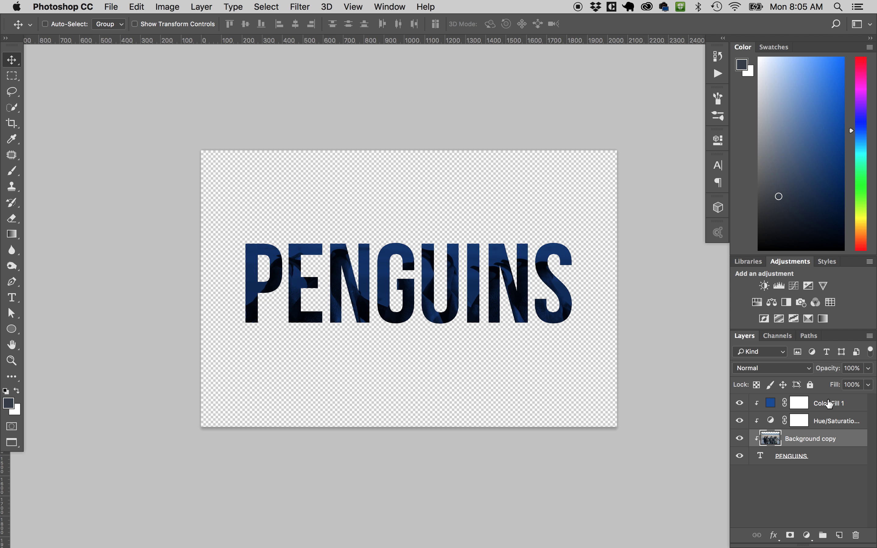
{"action": "left_click", "coordinate": [831, 404]}
{"action": "left_click", "coordinate": [822, 442]}
{"action": "left_click", "coordinate": [824, 407]}
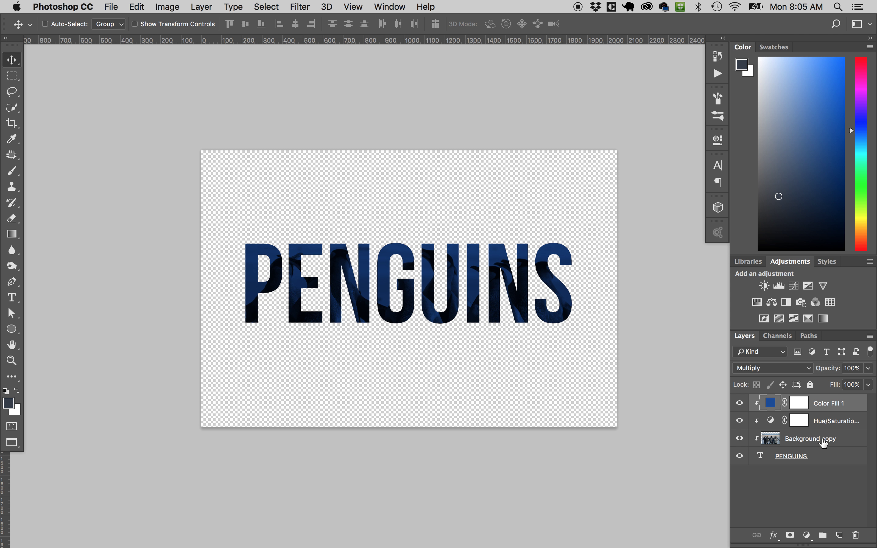
{"action": "left_click", "coordinate": [822, 458], "text": "shift"}
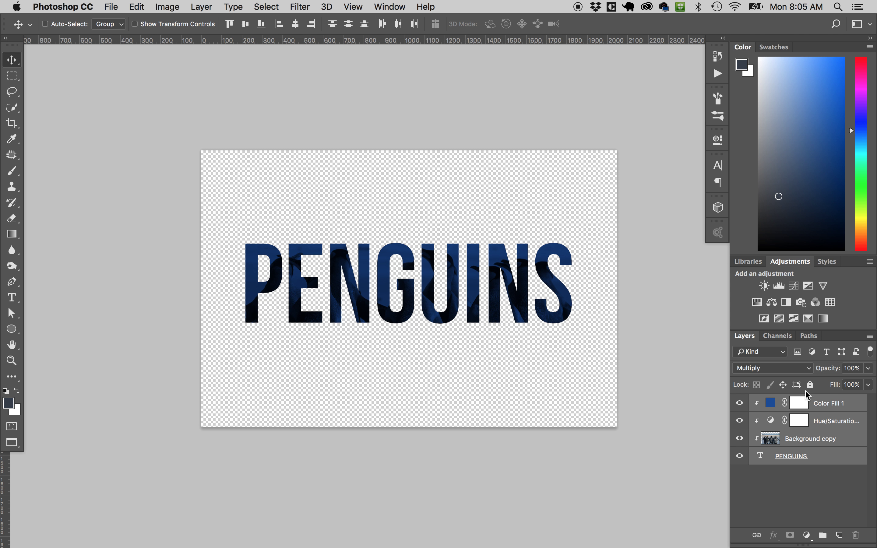
{"action": "left_click", "coordinate": [826, 461]}
{"action": "left_click_drag", "start_coordinate": [825, 460], "coordinate": [840, 536]}
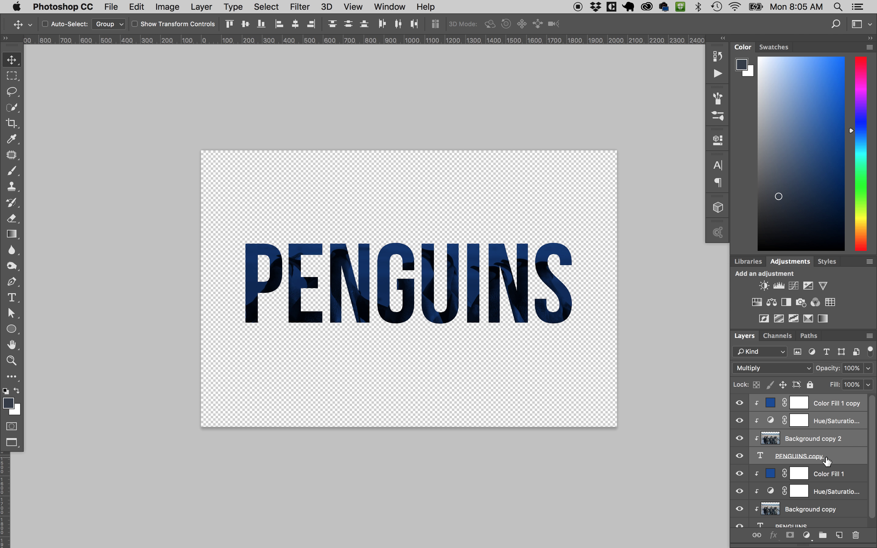
{"action": "right_click", "coordinate": [823, 416]}
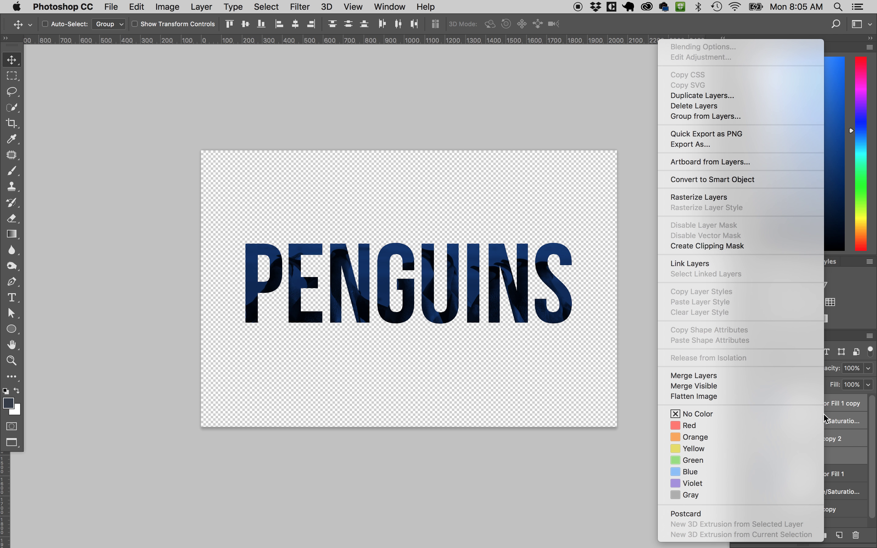
{"action": "left_click", "coordinate": [739, 377]}
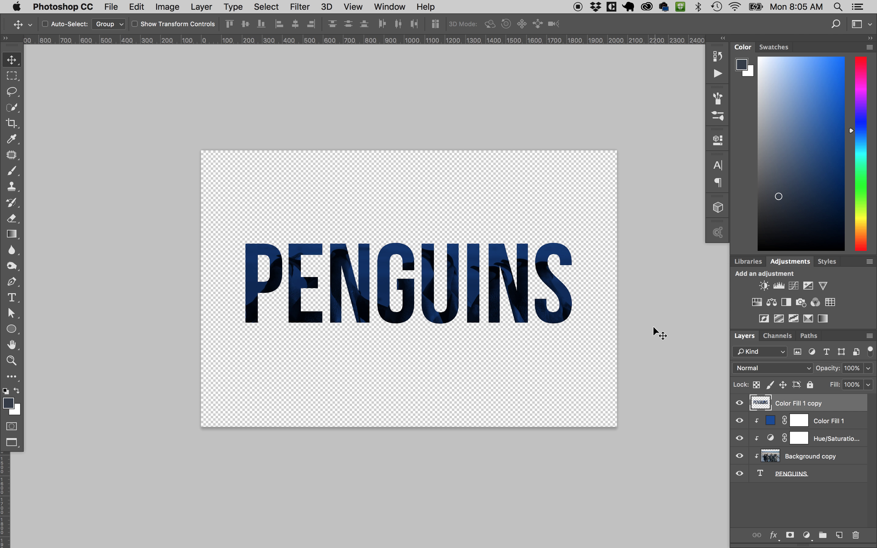
{"action": "left_click_drag", "start_coordinate": [546, 328], "coordinate": [543, 261]}
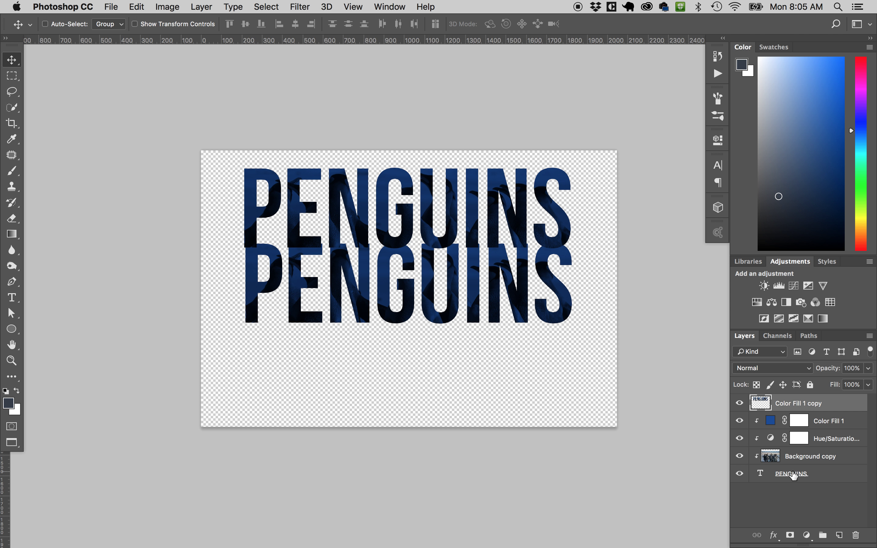
{"action": "left_click_drag", "start_coordinate": [538, 241], "coordinate": [536, 310]}
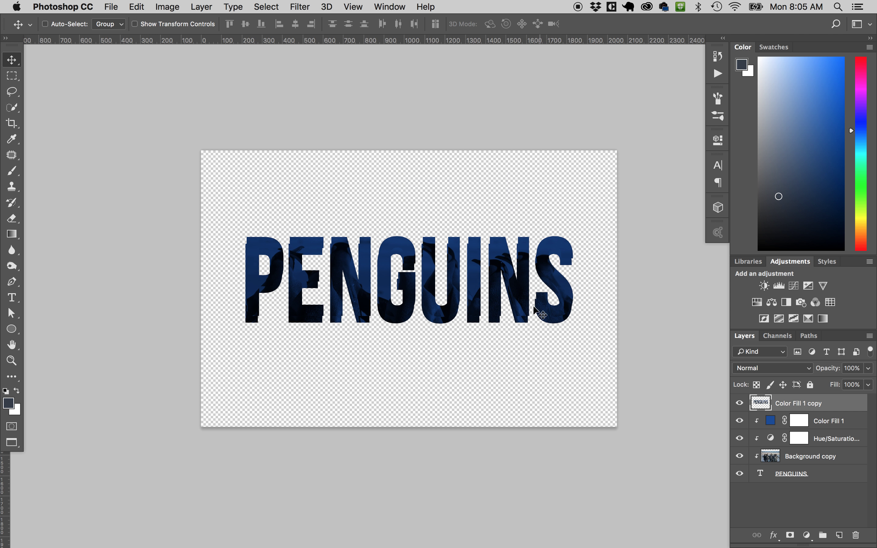
{"action": "left_click", "coordinate": [167, 7]}
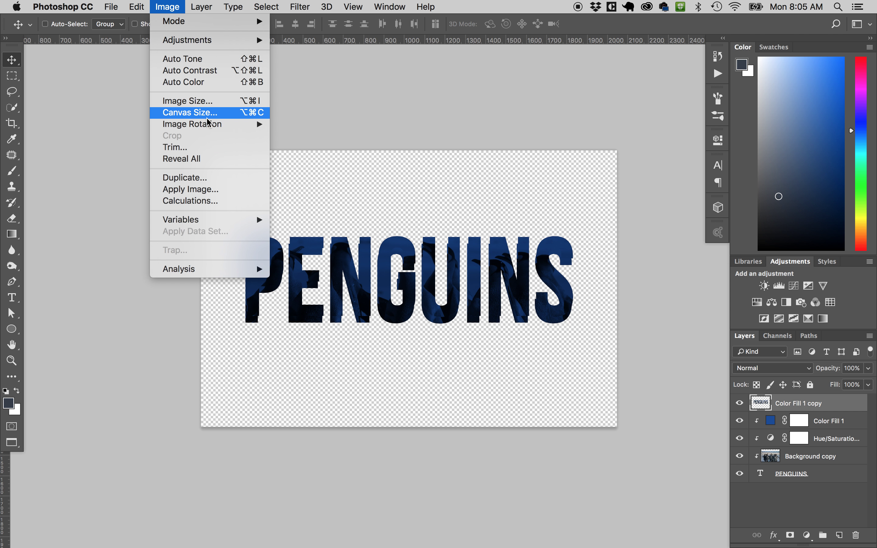
{"action": "left_click", "coordinate": [501, 303]}
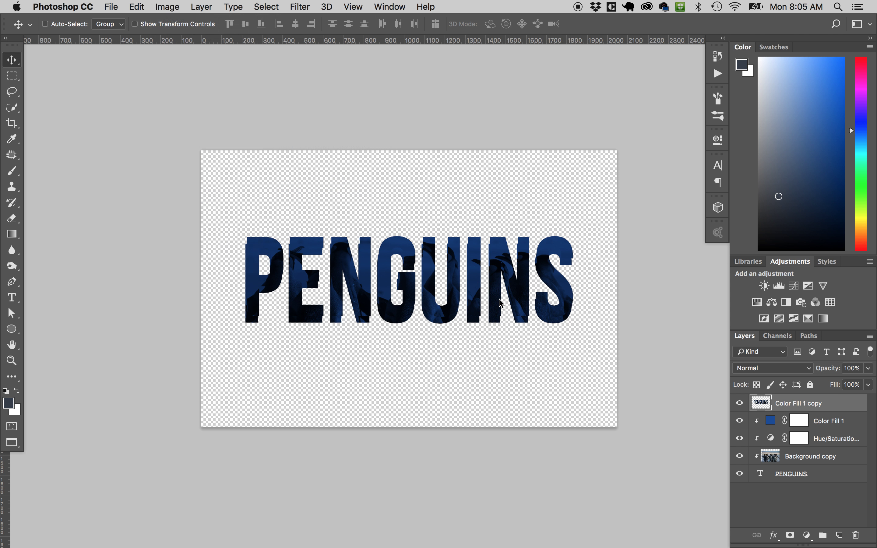
{"action": "left_click_drag", "start_coordinate": [502, 281], "coordinate": [501, 356]}
{"action": "left_click_drag", "start_coordinate": [798, 404], "coordinate": [801, 478]}
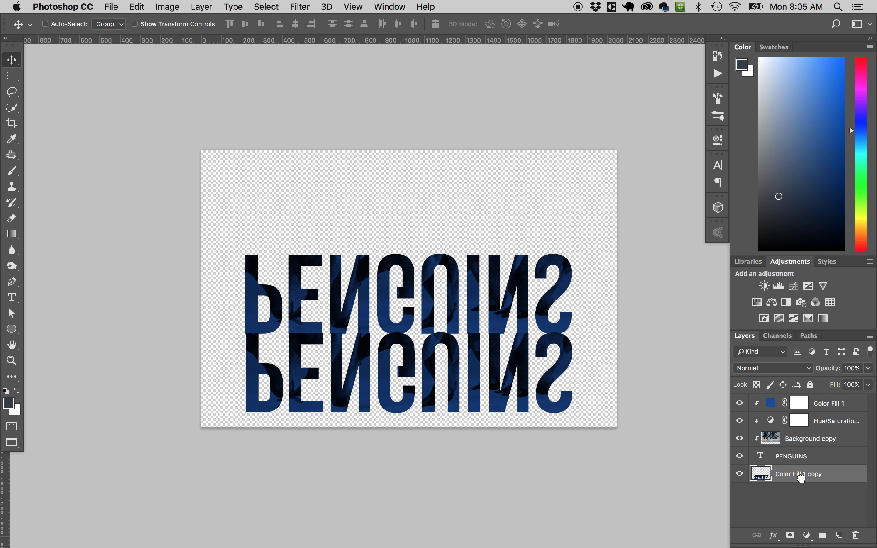
{"action": "right_click", "coordinate": [520, 323]}
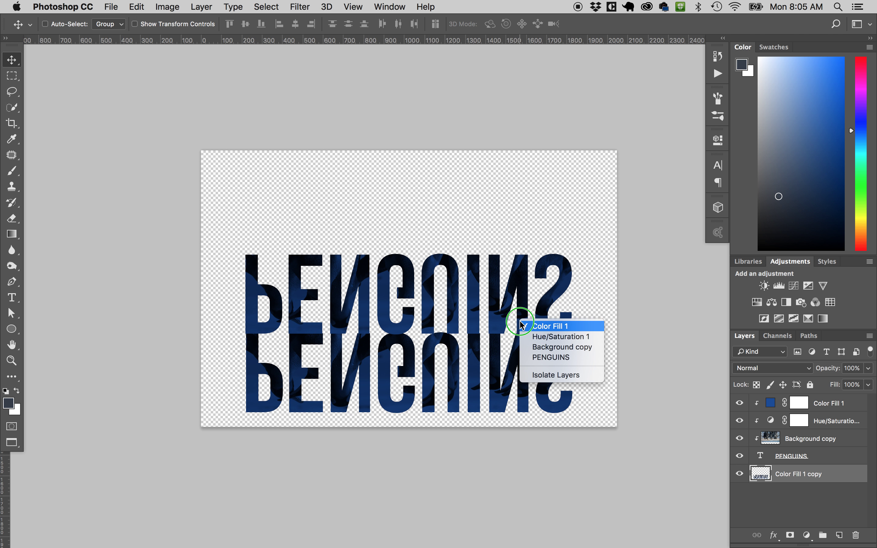
{"action": "left_click", "coordinate": [522, 326]}
{"action": "left_click_drag", "start_coordinate": [519, 319], "coordinate": [515, 250]}
{"action": "key", "text": "super+z"}
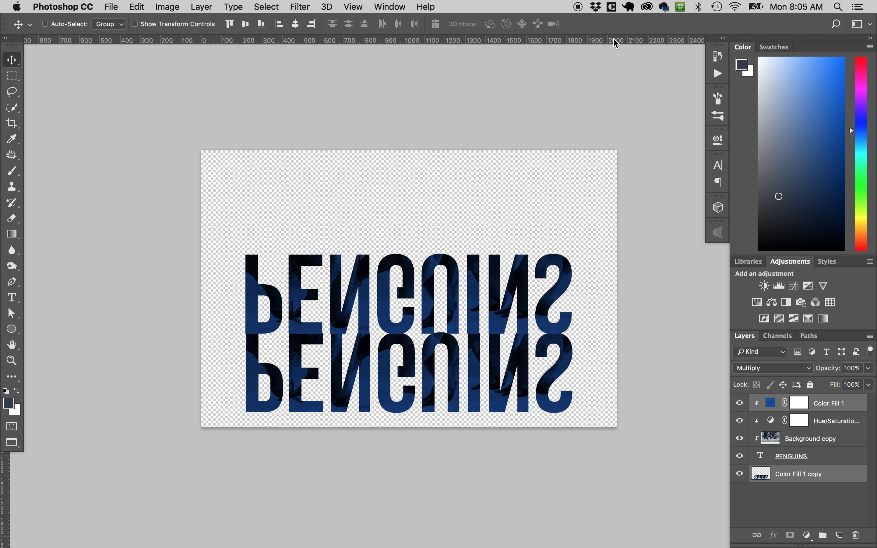
{"action": "left_click", "coordinate": [720, 62]}
{"action": "left_click", "coordinate": [656, 237]}
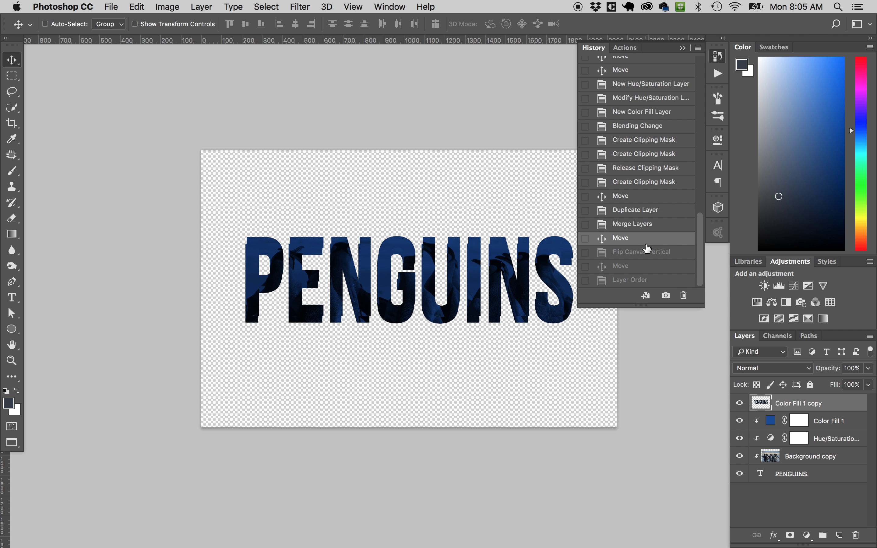
{"action": "left_click_drag", "start_coordinate": [493, 277], "coordinate": [486, 344]}
{"action": "key", "text": "Delete"}
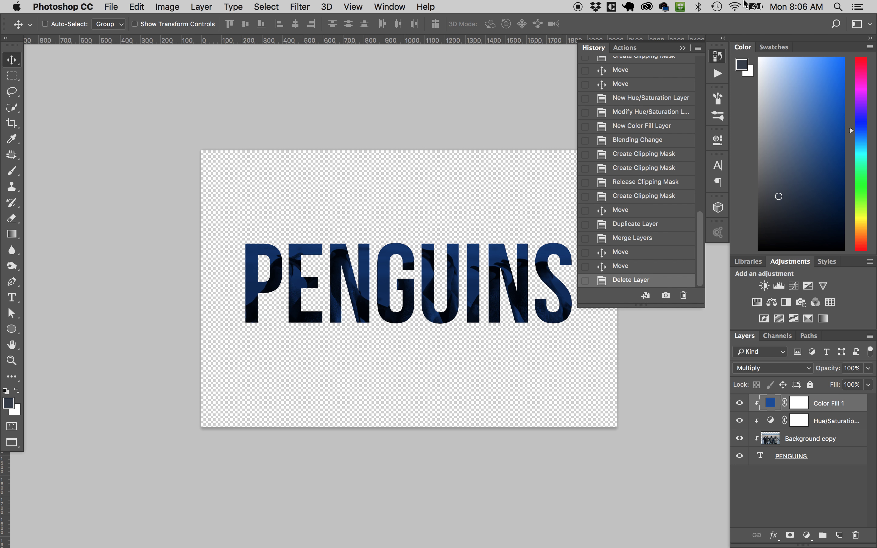
{"action": "left_click", "coordinate": [684, 47]}
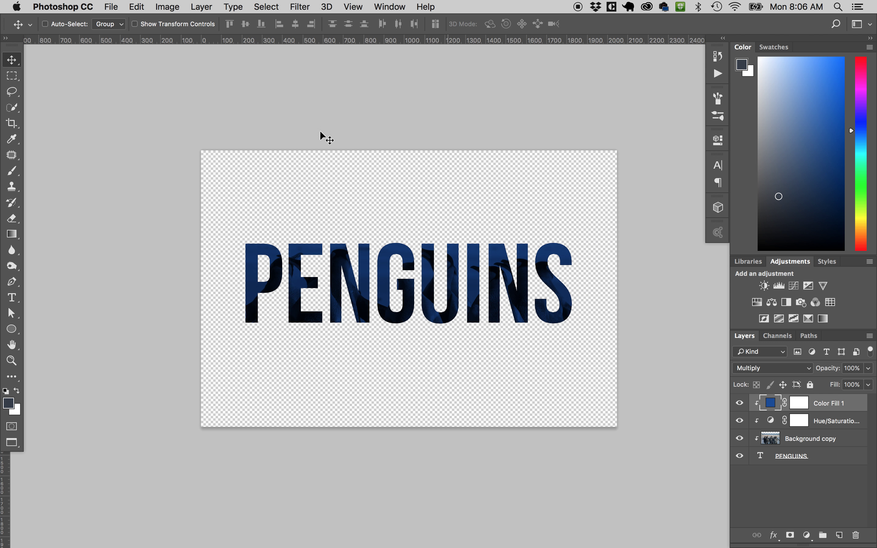
Draw a 1015 px dark circle with the Ellipse Tool and move it down-left over the word.
{"action": "left_click", "coordinate": [11, 329]}
{"action": "left_click", "coordinate": [72, 351]}
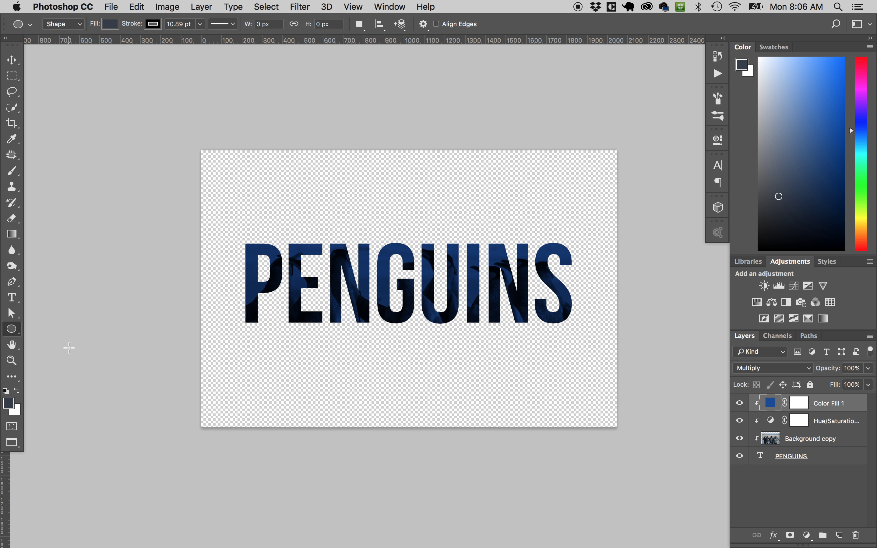
{"action": "left_click_drag", "start_coordinate": [318, 170], "coordinate": [576, 377]}
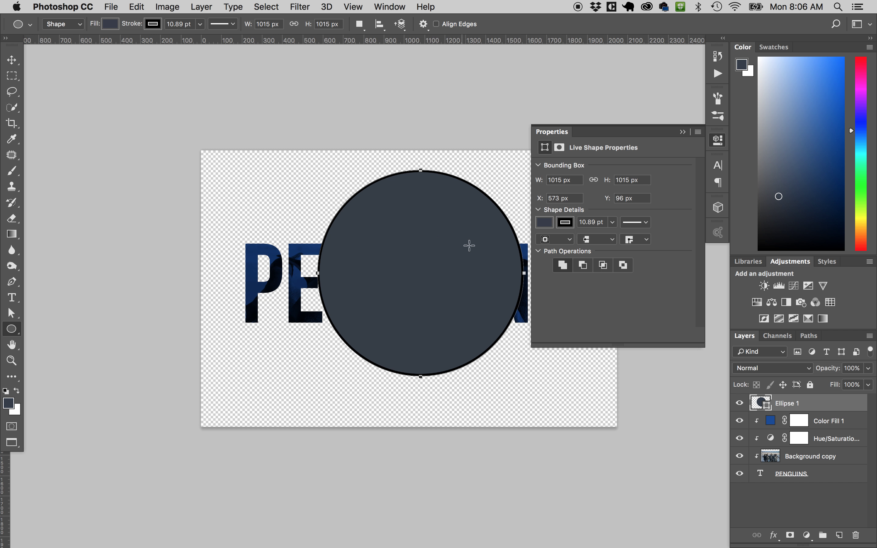
{"action": "left_click", "coordinate": [16, 59]}
{"action": "left_click_drag", "start_coordinate": [452, 255], "coordinate": [422, 286]}
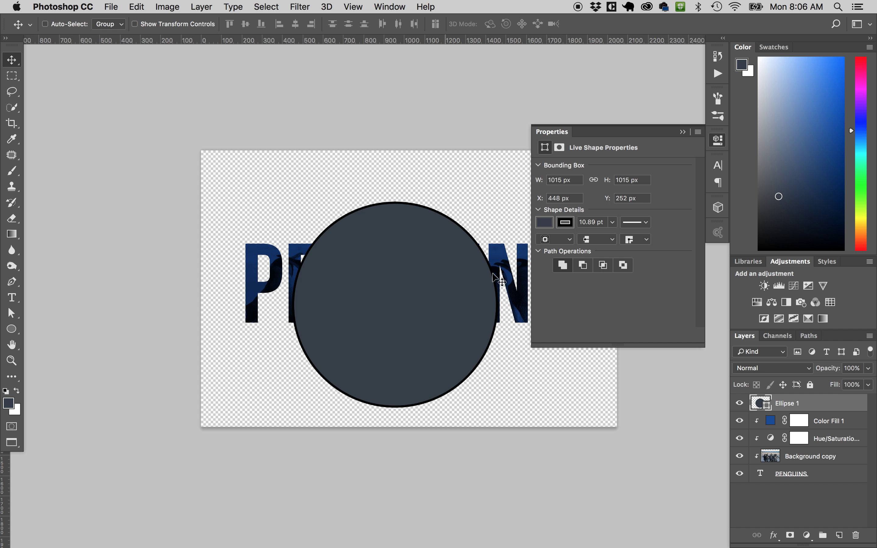
Put a copy of the penguin photo on top and clip it inside the circle.
{"action": "left_click_drag", "start_coordinate": [816, 462], "coordinate": [839, 535]}
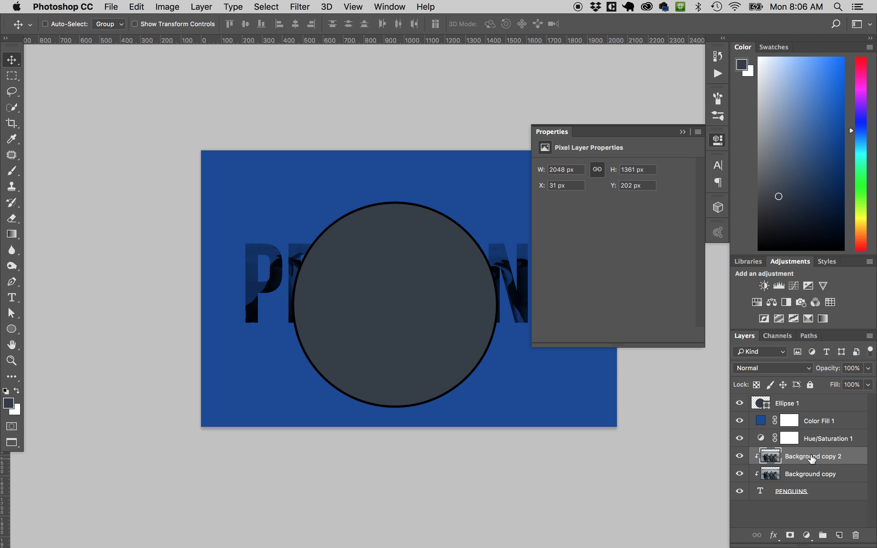
{"action": "left_click_drag", "start_coordinate": [810, 456], "coordinate": [798, 395]}
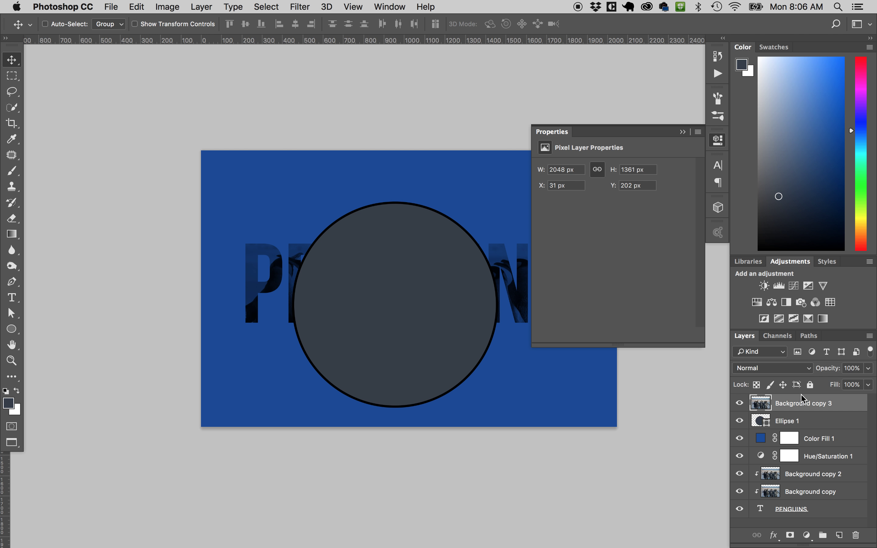
{"action": "key", "text": "alt"}
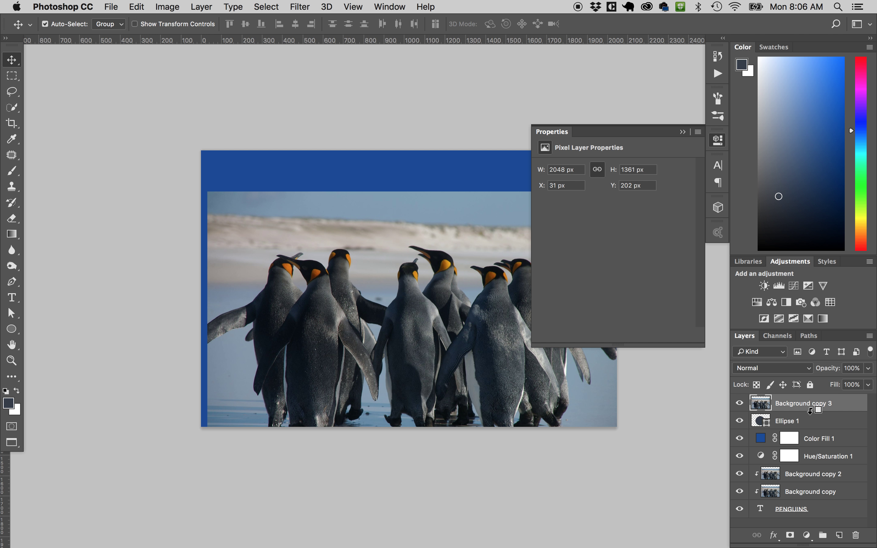
{"action": "left_click", "coordinate": [811, 410], "text": "alt"}
{"action": "mouse_move", "coordinate": [451, 340]}
{"action": "left_mouse_down"}
{"action": "mouse_move", "coordinate": [443, 330]}
{"action": "mouse_move", "coordinate": [439, 343]}
{"action": "left_mouse_up"}
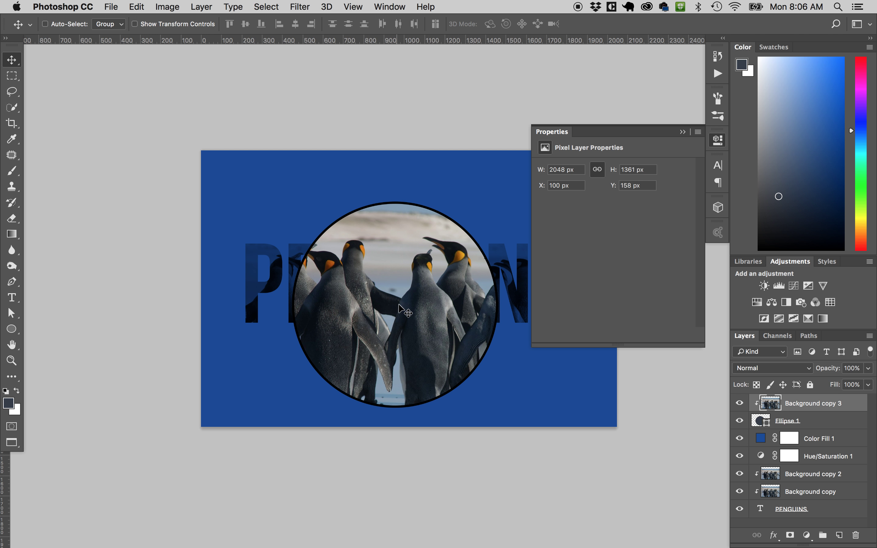
Re-clip Hue/Saturation 1 and Color Fill 1 to the text and shift the circle's photo right.
{"action": "key", "text": "super"}
{"action": "left_click", "coordinate": [822, 465], "text": "alt"}
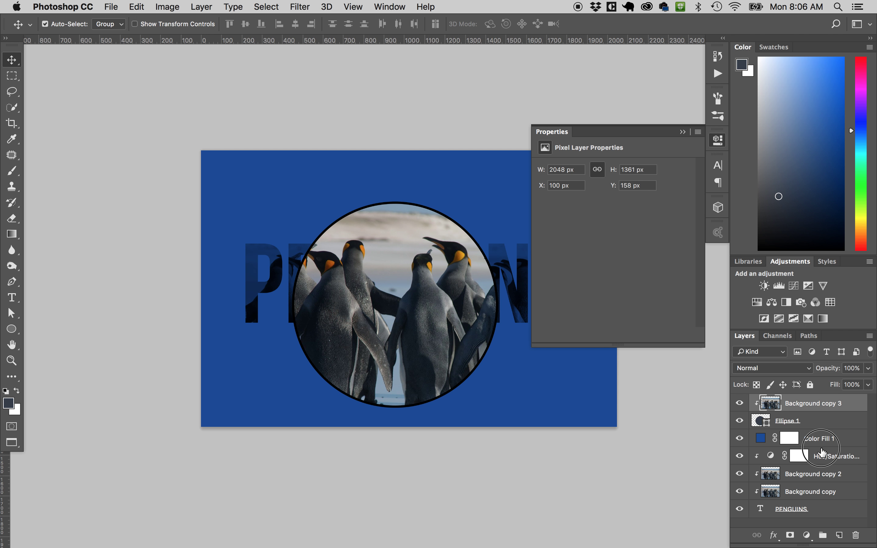
{"action": "left_click", "coordinate": [823, 448], "text": "alt"}
{"action": "left_click_drag", "start_coordinate": [431, 309], "coordinate": [454, 308]}
Delete Ellipse 1 together with its clipped photo copy.
{"action": "left_click", "coordinate": [683, 132]}
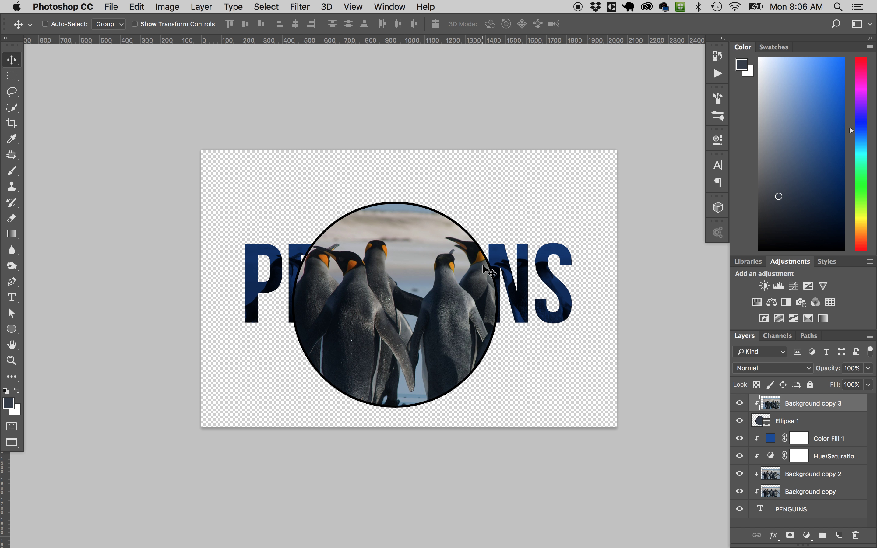
{"action": "left_click", "coordinate": [823, 420], "text": "shift"}
{"action": "left_click", "coordinate": [856, 536]}
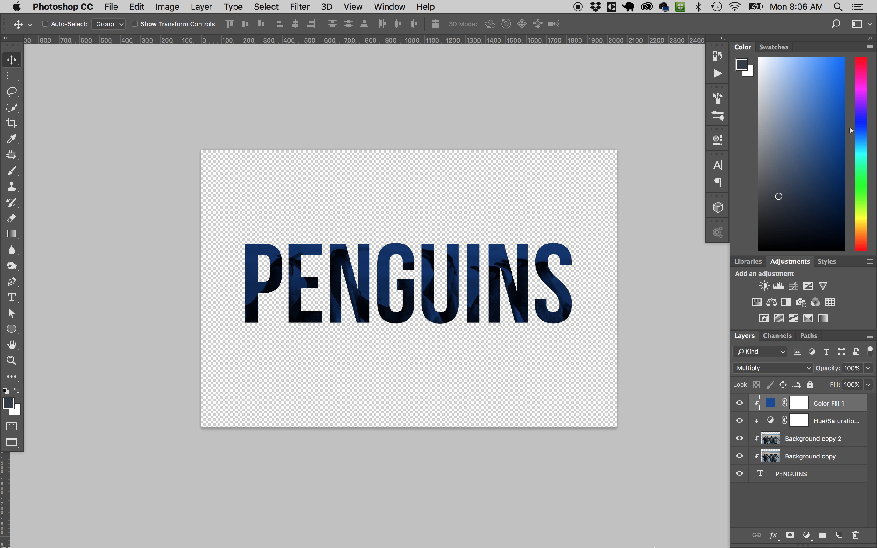
Fill a new Layer 1 with dark slate using the Paint Bucket and move it to the bottom.
{"action": "left_click", "coordinate": [840, 535]}
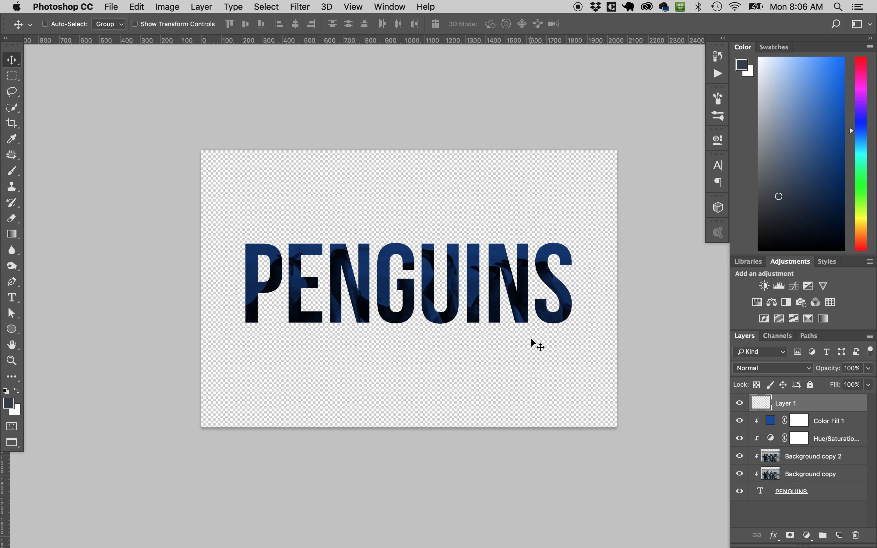
{"action": "mouse_move", "coordinate": [13, 234]}
{"action": "left_mouse_down"}
{"action": "mouse_move", "coordinate": [64, 230]}
{"action": "mouse_move", "coordinate": [78, 246]}
{"action": "left_mouse_up"}
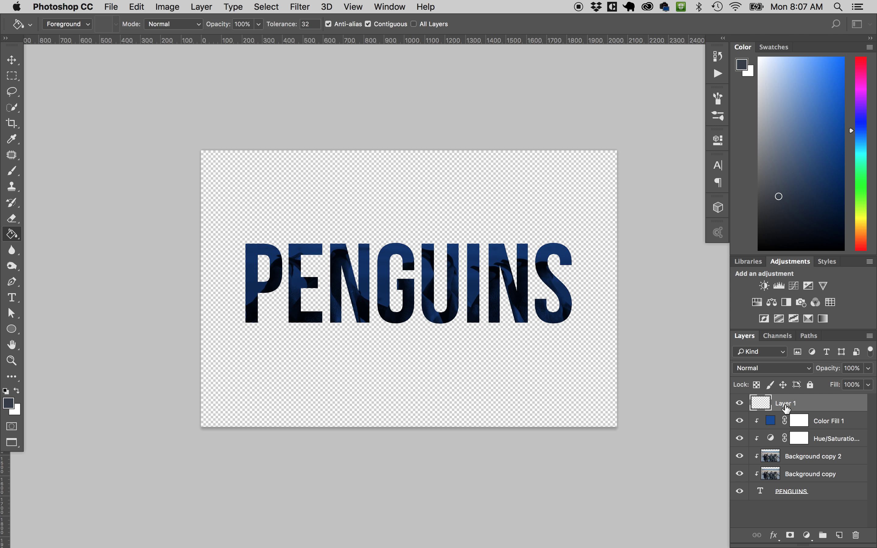
{"action": "left_click", "coordinate": [463, 185]}
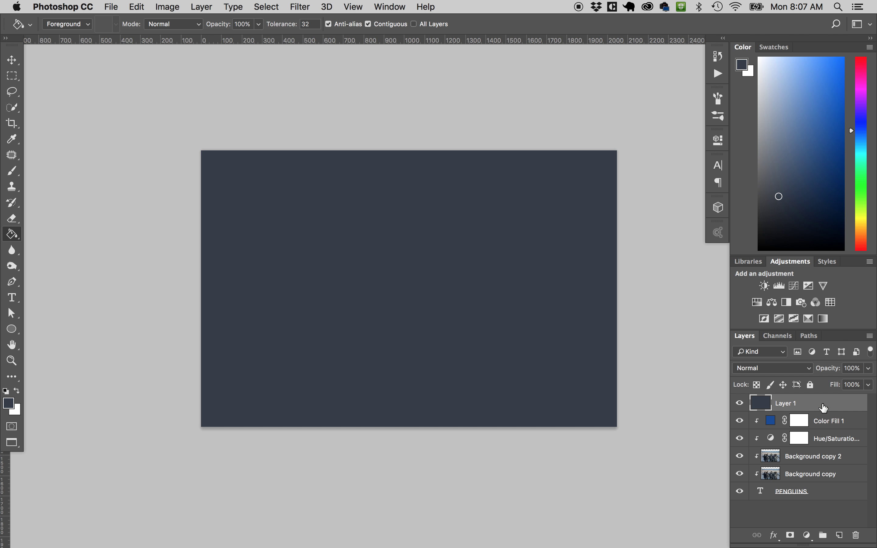
{"action": "left_click_drag", "start_coordinate": [825, 408], "coordinate": [816, 505]}
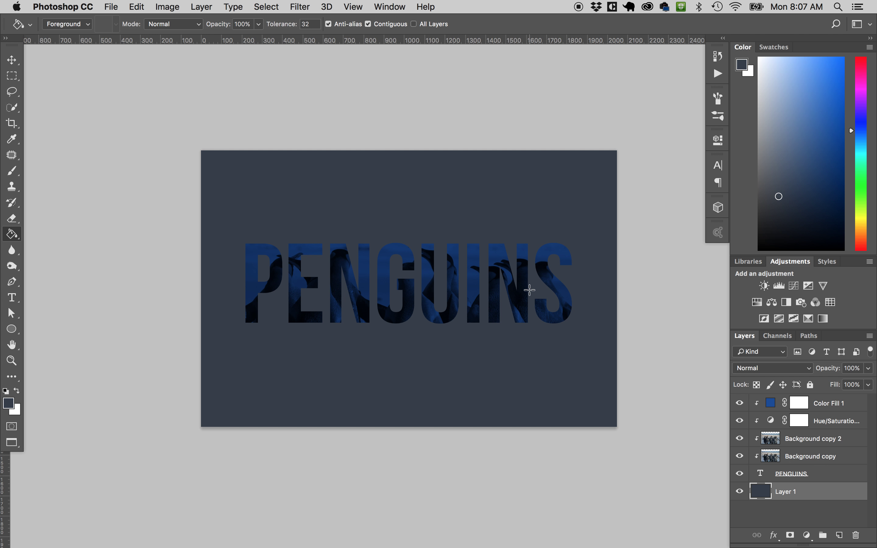
Add a Brightness/Contrast layer at Brightness 142 above Color Fill 1 and clip it to the text.
{"action": "left_click", "coordinate": [777, 405]}
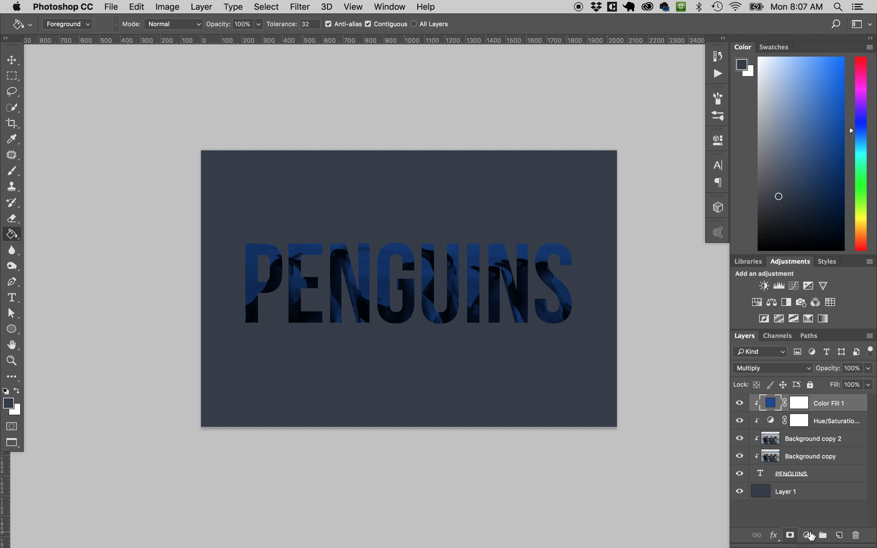
{"action": "left_click", "coordinate": [808, 536]}
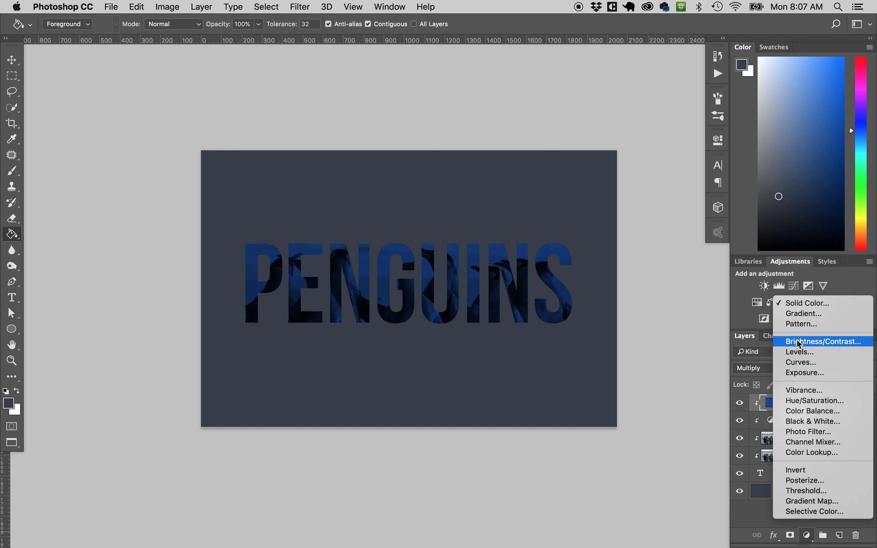
{"action": "left_click", "coordinate": [801, 341]}
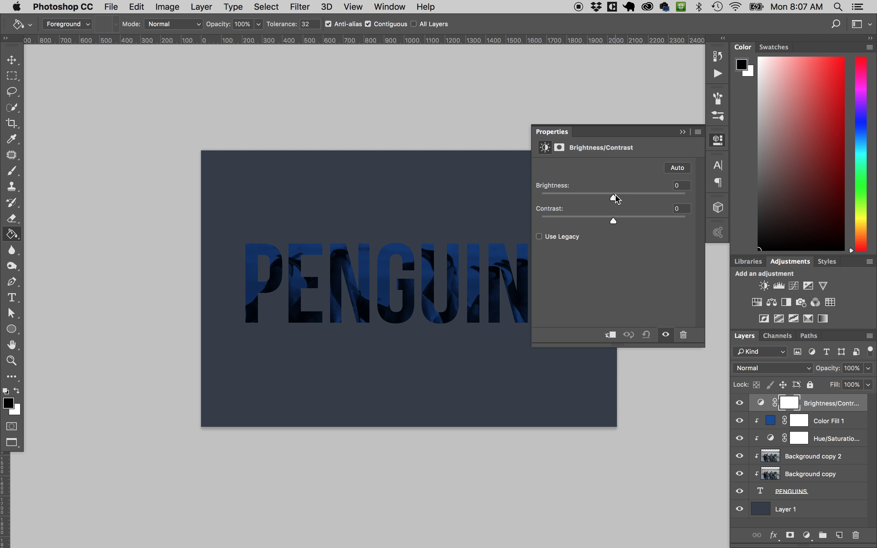
{"action": "left_click_drag", "start_coordinate": [617, 199], "coordinate": [685, 203]}
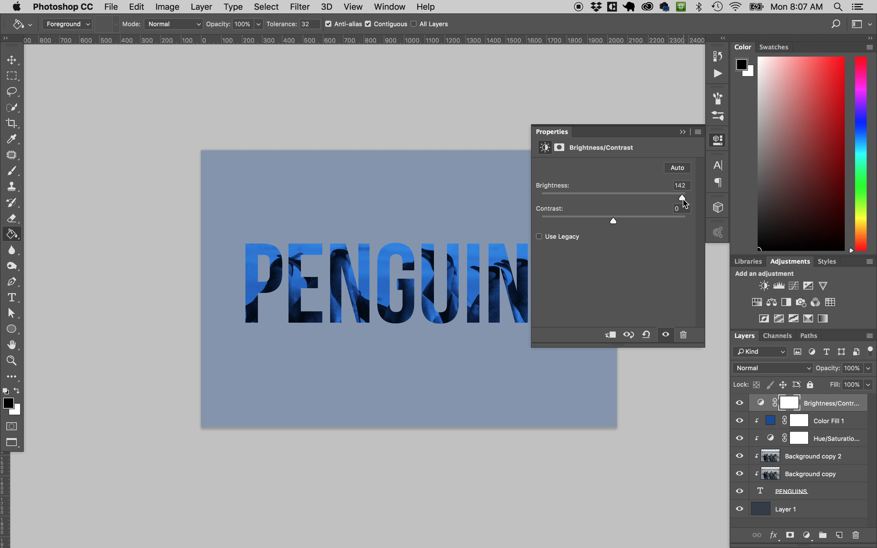
{"action": "left_click", "coordinate": [683, 132]}
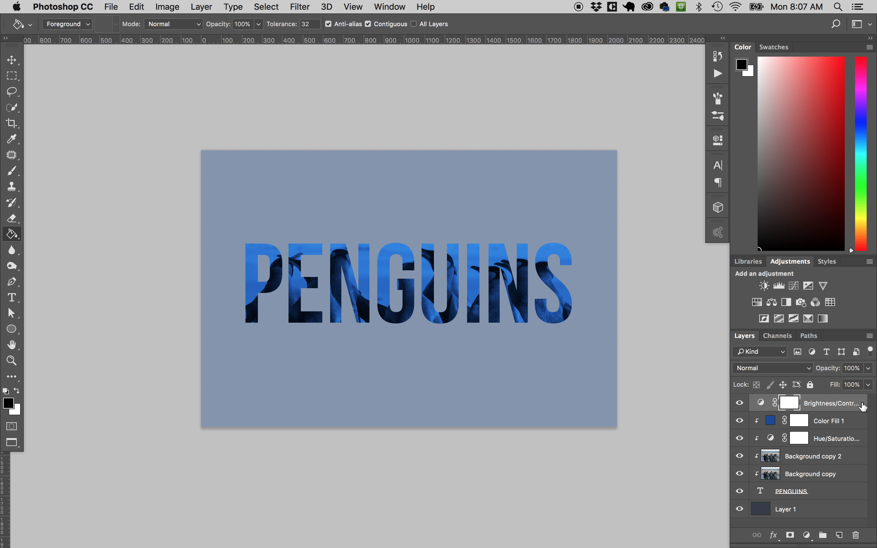
{"action": "left_click", "coordinate": [821, 417], "text": "alt"}
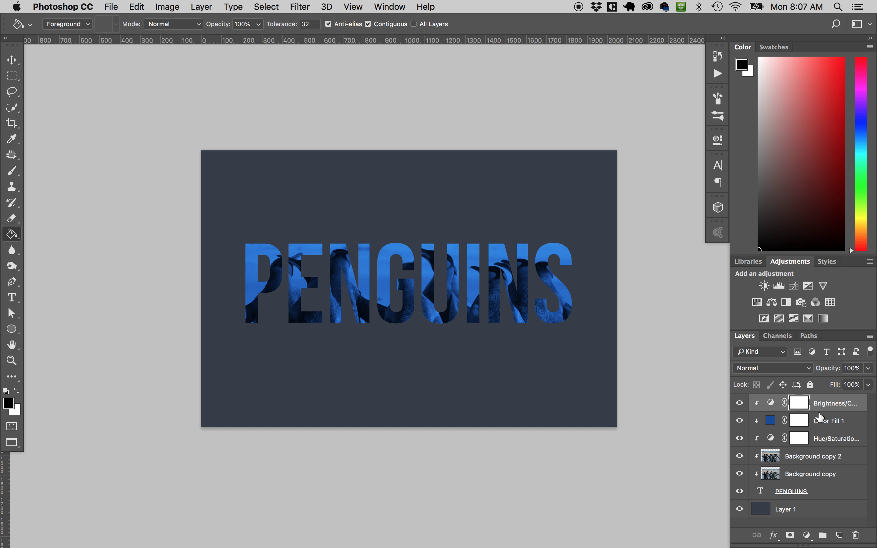
{"action": "key", "text": "v"}
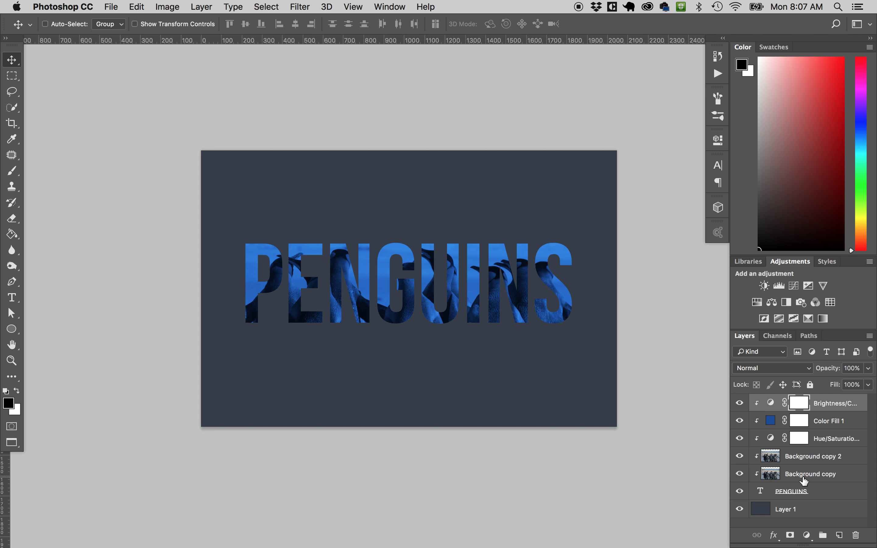
Open a Drop Shadow effect on the wrong layer, then cancel it.
{"action": "left_click", "coordinate": [775, 537]}
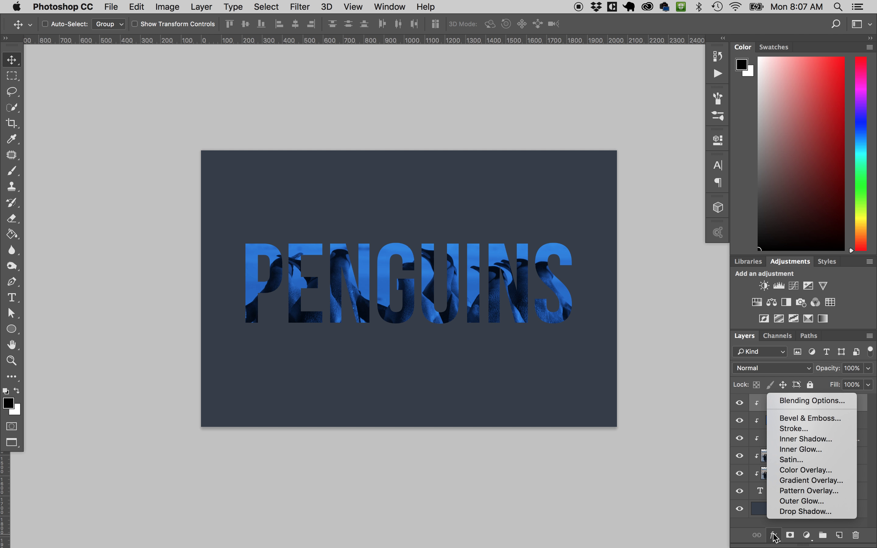
{"action": "left_click", "coordinate": [797, 511]}
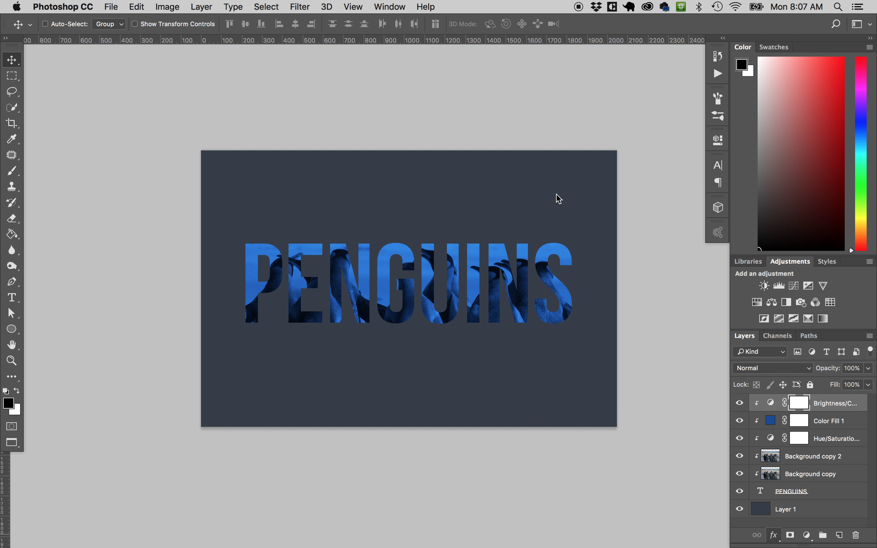
{"action": "left_click_drag", "start_coordinate": [477, 159], "coordinate": [612, 103]}
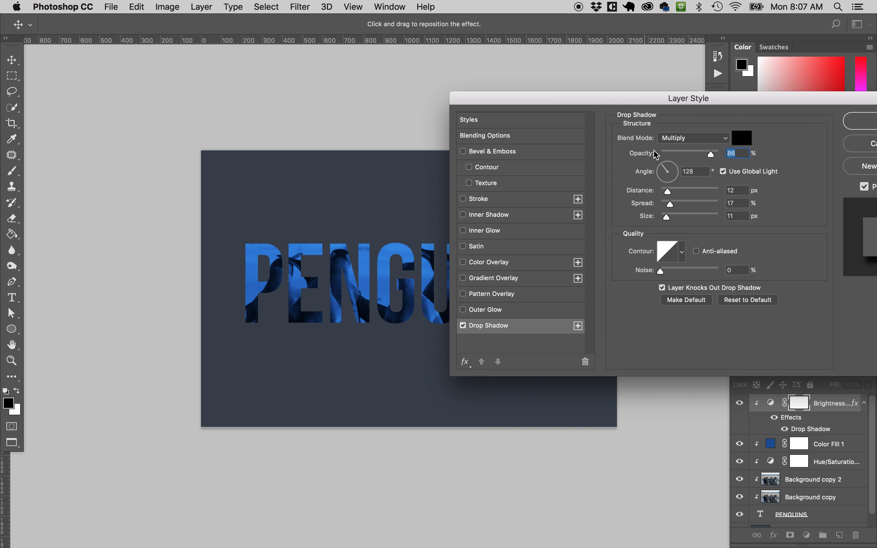
{"action": "left_click_drag", "start_coordinate": [779, 99], "coordinate": [640, 363]}
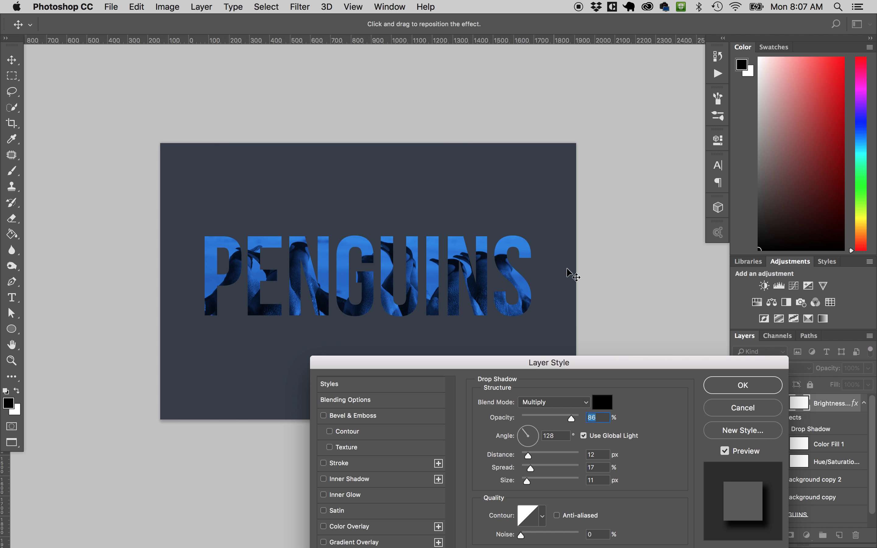
{"action": "scroll", "coordinate": [570, 274], "scroll_direction": "right", "scroll_amount": 3}
{"action": "left_click", "coordinate": [757, 411]}
Give the PENGUINS text layer a Drop Shadow and Bevel & Emboss.
{"action": "left_click", "coordinate": [807, 493]}
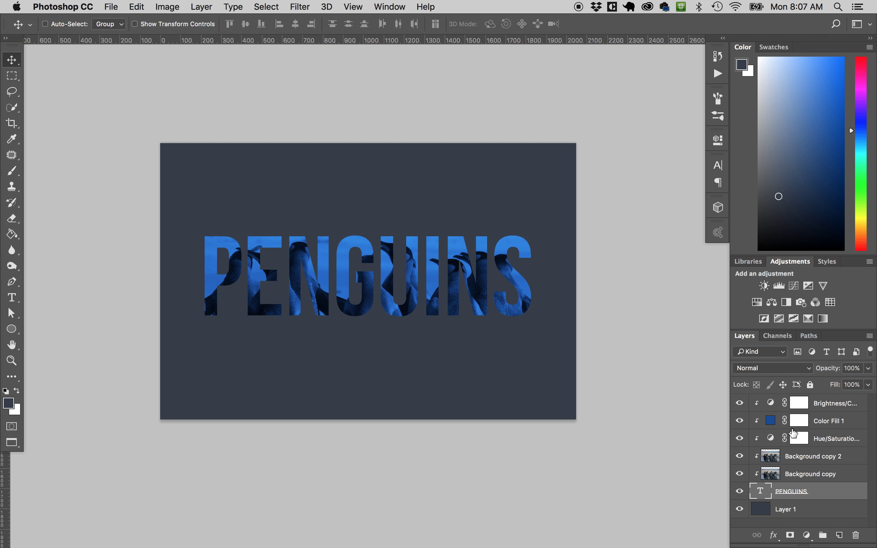
{"action": "left_click", "coordinate": [776, 534]}
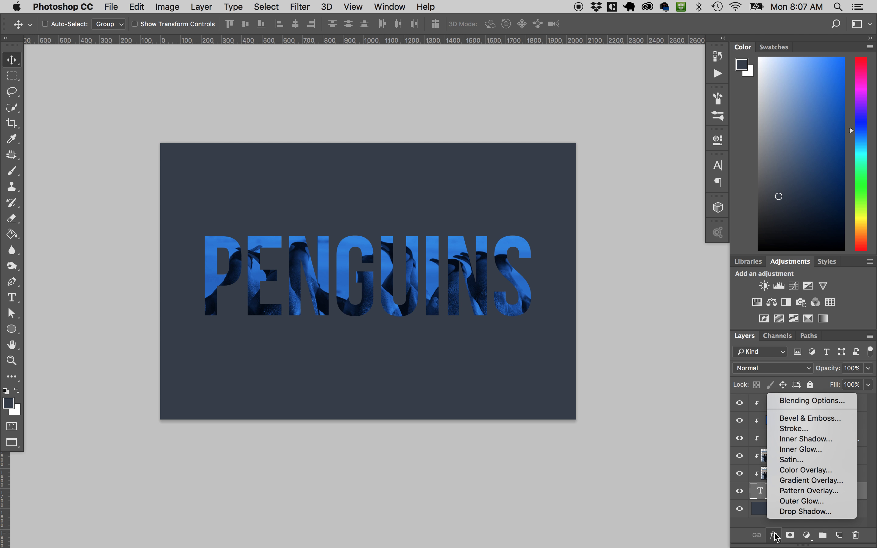
{"action": "left_click", "coordinate": [799, 512]}
{"action": "left_click_drag", "start_coordinate": [564, 125], "coordinate": [805, 124]}
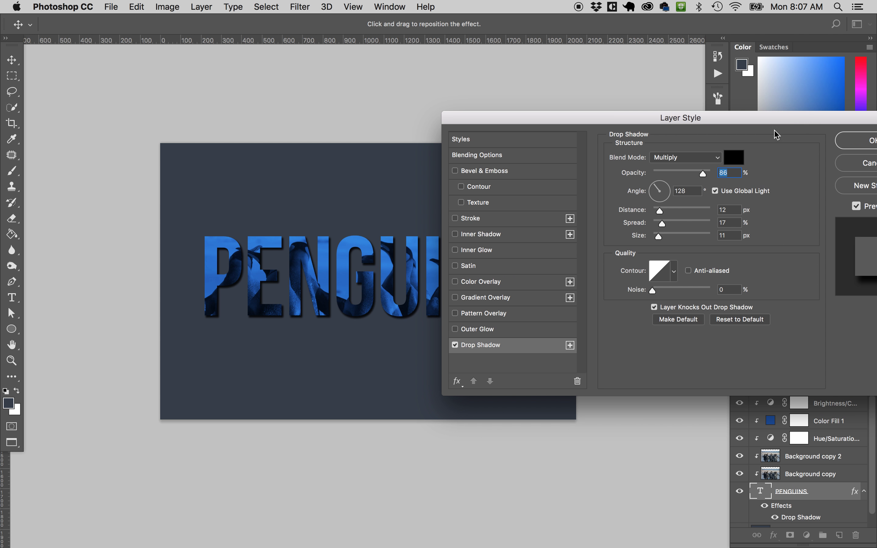
{"action": "left_click", "coordinate": [479, 171]}
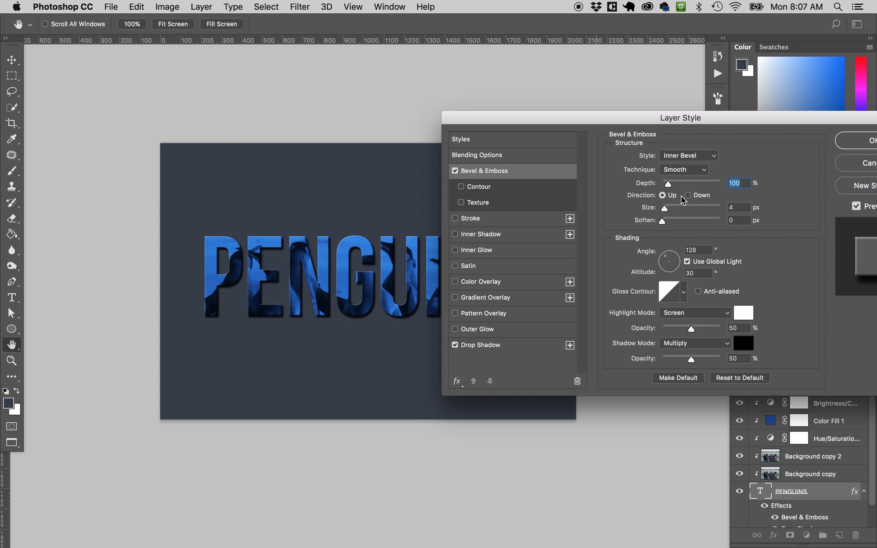
{"action": "left_click", "coordinate": [870, 142]}
{"action": "key", "text": "v"}
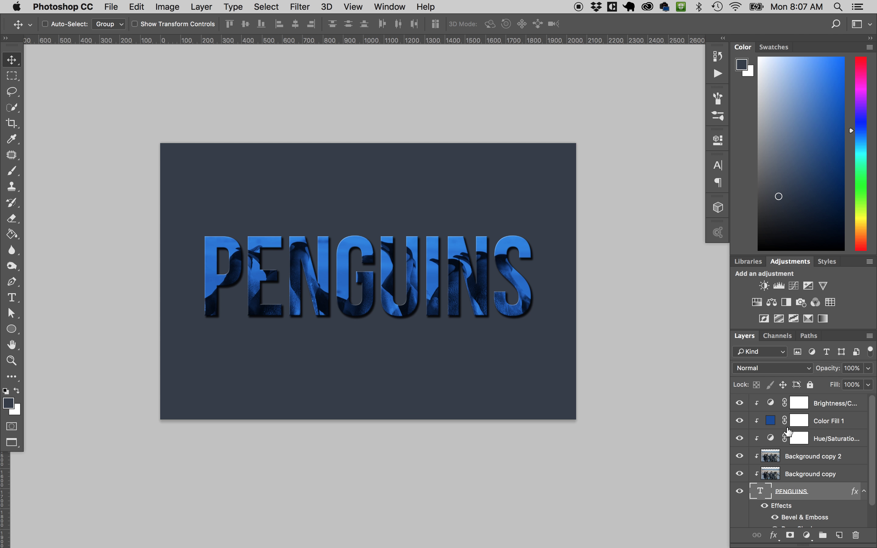
Select the layers from Brightness/Contrast 1 down to PENGUINS and duplicate them.
{"action": "left_click", "coordinate": [834, 405], "text": "shift"}
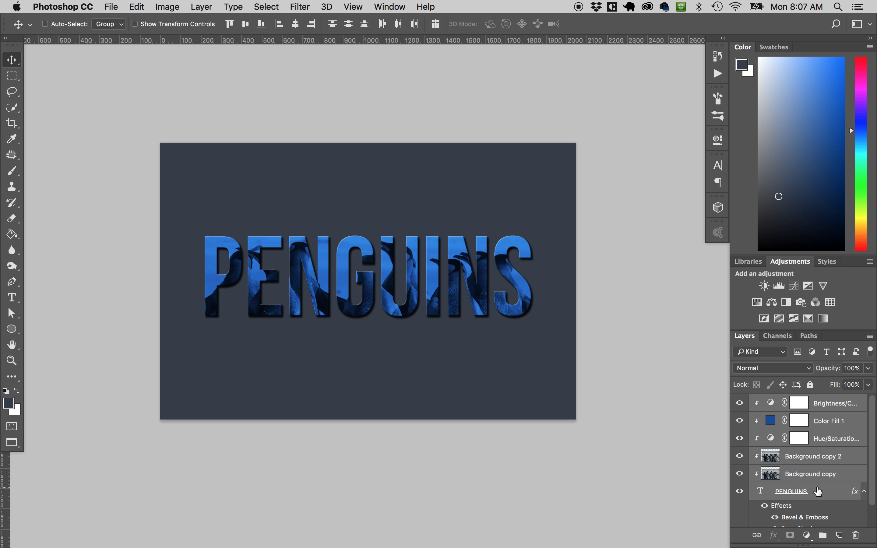
{"action": "scroll", "coordinate": [819, 492], "scroll_direction": "down", "scroll_amount": 2}
{"action": "left_click_drag", "start_coordinate": [816, 471], "coordinate": [840, 536]}
Merge a copy of the PENGUINS layers, move it down and flip it vertically.
{"action": "key", "text": "super+e"}
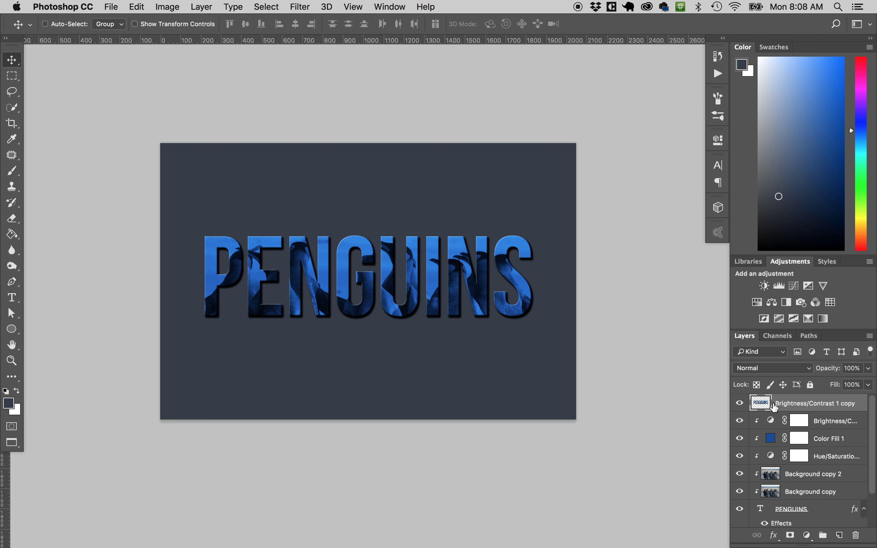
{"action": "left_click_drag", "start_coordinate": [513, 268], "coordinate": [513, 339]}
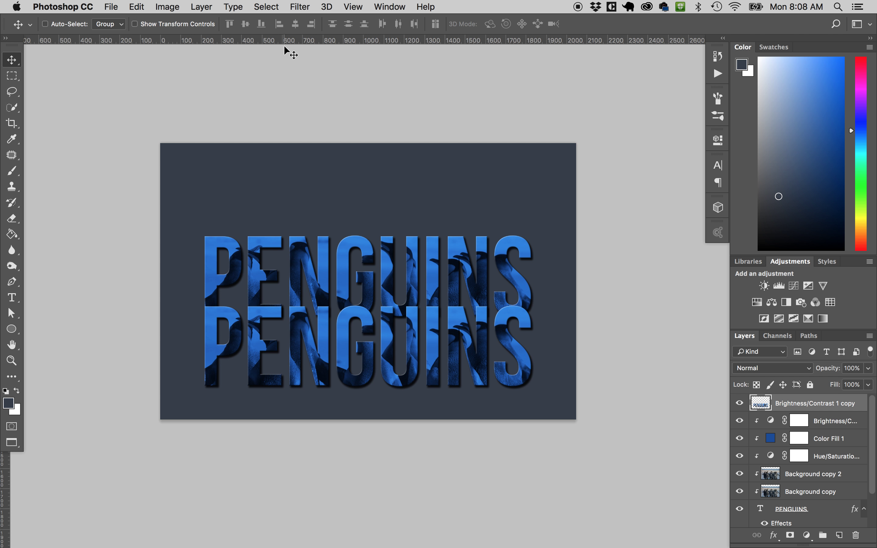
{"action": "left_click", "coordinate": [142, 7]}
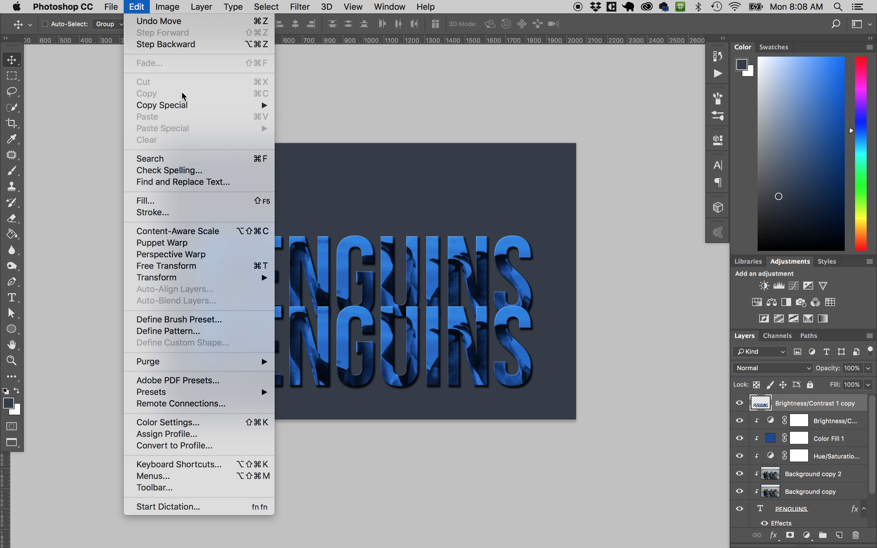
{"action": "mouse_move", "coordinate": [168, 8]}
{"action": "mouse_move", "coordinate": [137, 7]}
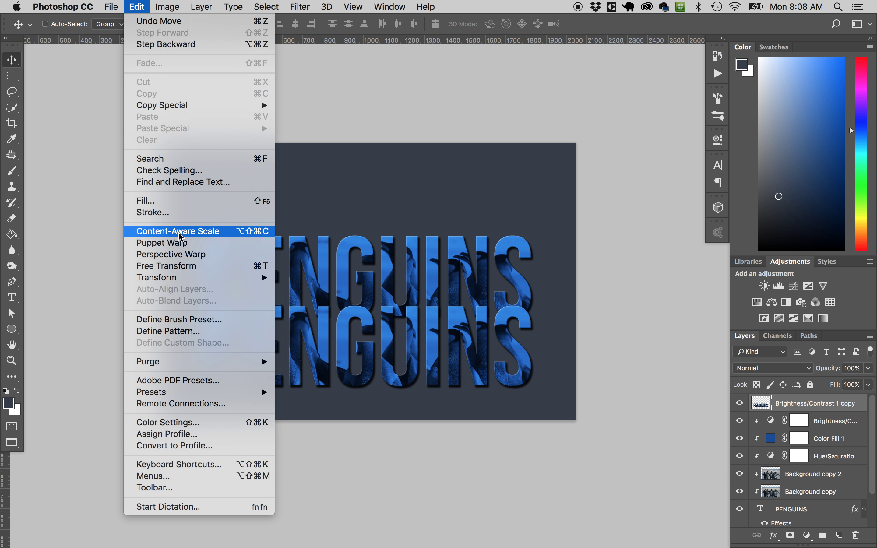
{"action": "mouse_move", "coordinate": [182, 282]}
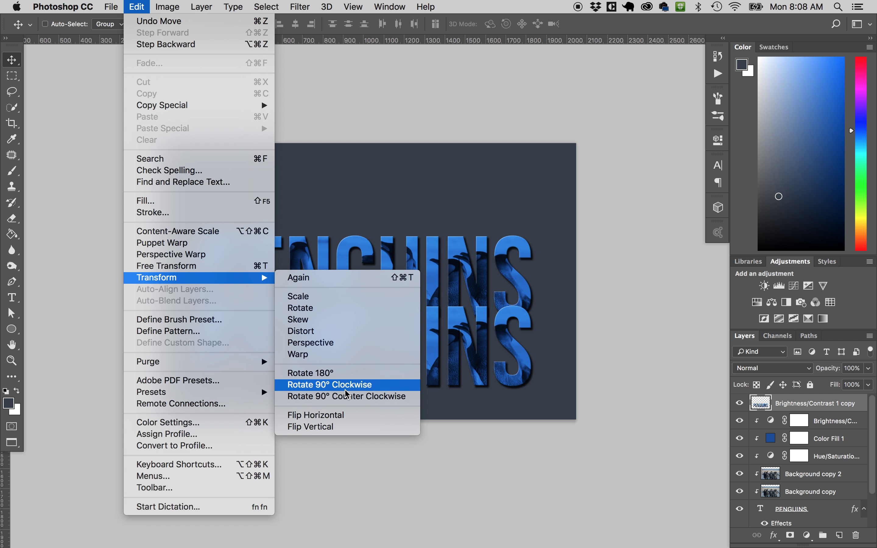
{"action": "left_click", "coordinate": [346, 429]}
Position the flipped copy under the text and move its layer beneath the text layers.
{"action": "left_click_drag", "start_coordinate": [506, 351], "coordinate": [505, 361]}
{"action": "left_click_drag", "start_coordinate": [827, 407], "coordinate": [809, 509]}
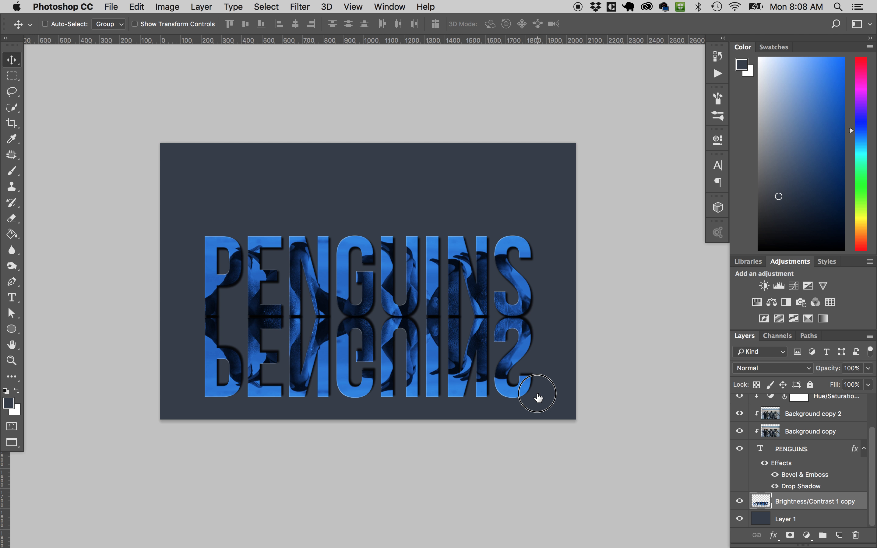
{"action": "key", "text": "super"}
Flare the reflection wider at the bottom with a perspective transform.
{"action": "key", "text": "super+t"}
{"action": "right_click", "coordinate": [461, 348]}
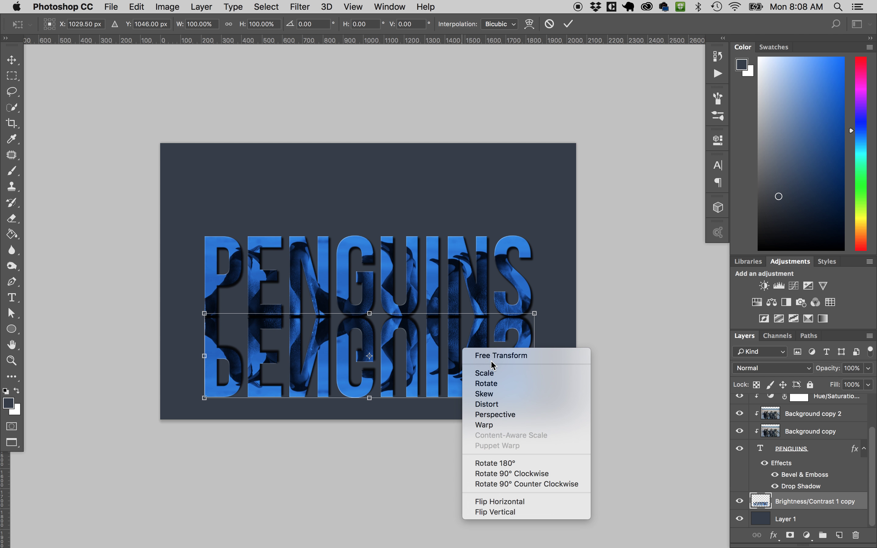
{"action": "left_click", "coordinate": [531, 415]}
{"action": "left_click_drag", "start_coordinate": [535, 398], "coordinate": [657, 398]}
{"action": "key", "text": "Return"}
Squash the reflection to about two-thirds height and give it a layer mask.
{"action": "key", "text": "super+t"}
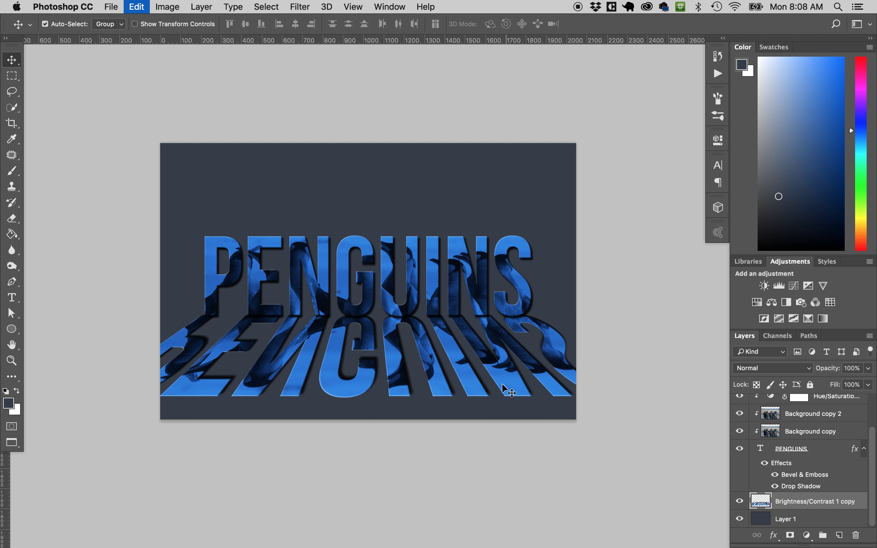
{"action": "right_click", "coordinate": [436, 377]}
{"action": "left_click", "coordinate": [448, 380]}
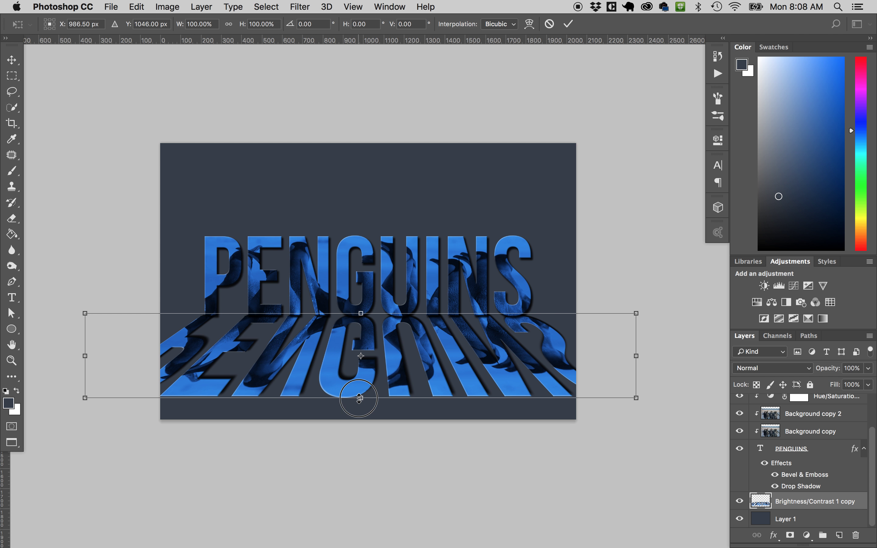
{"action": "left_click_drag", "start_coordinate": [361, 398], "coordinate": [360, 369]}
{"action": "key", "text": "Return"}
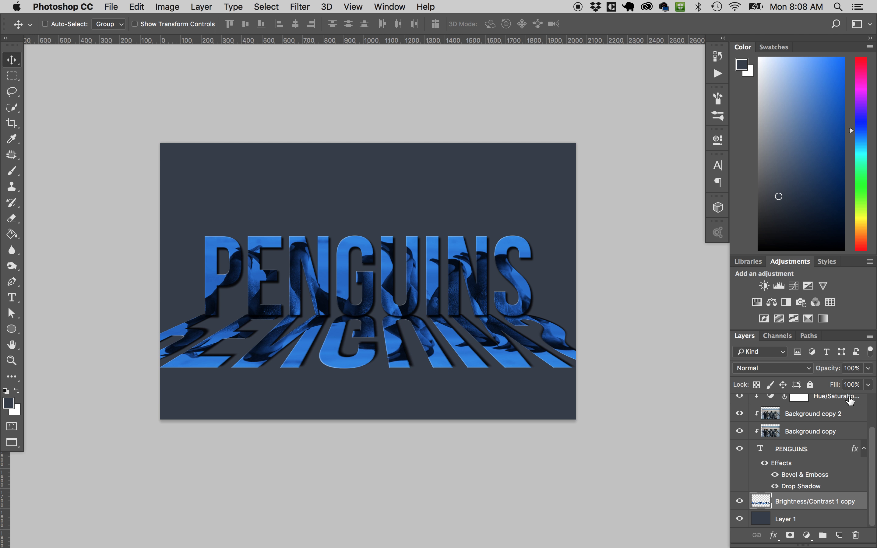
{"action": "left_click", "coordinate": [791, 536]}
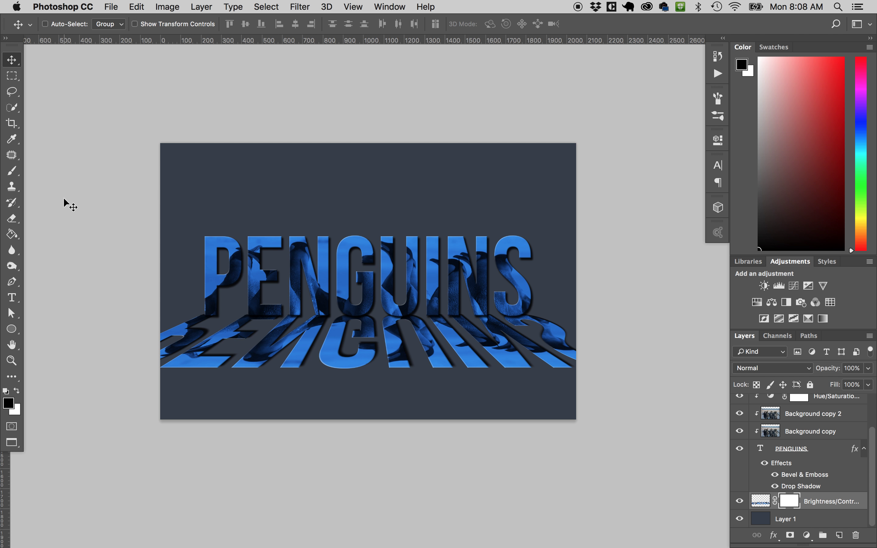
Draw a vertical black-to-white gradient on the reflection's mask so it fades toward the bottom.
{"action": "left_click_drag", "start_coordinate": [15, 234], "coordinate": [45, 237]}
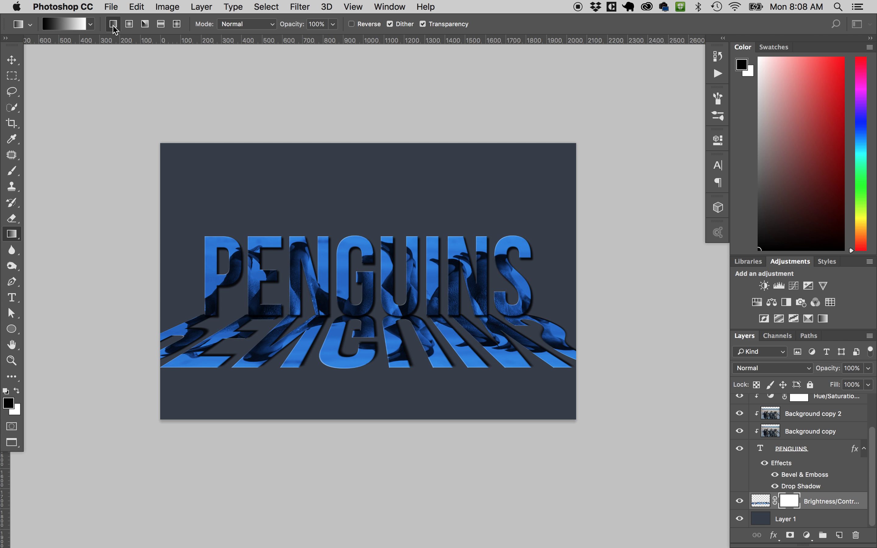
{"action": "left_click_drag", "start_coordinate": [404, 326], "coordinate": [405, 428]}
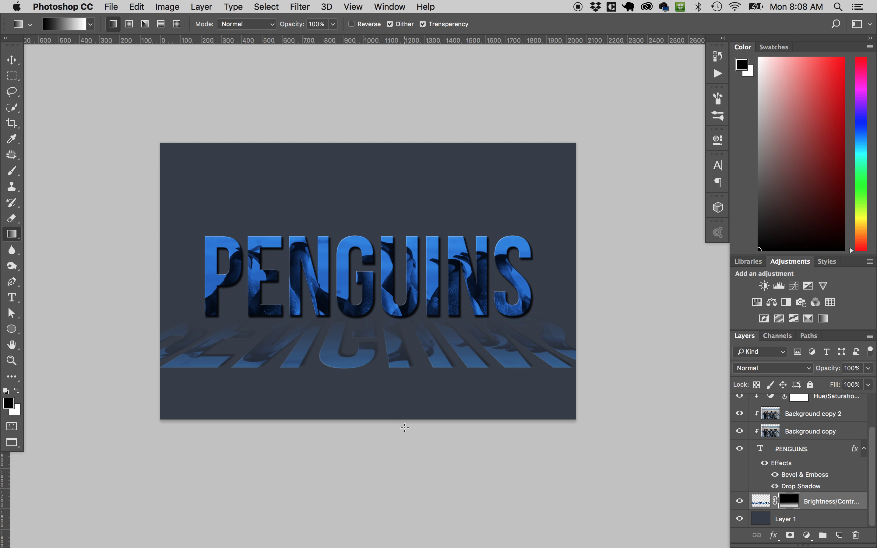
{"action": "left_click_drag", "start_coordinate": [401, 394], "coordinate": [399, 286]}
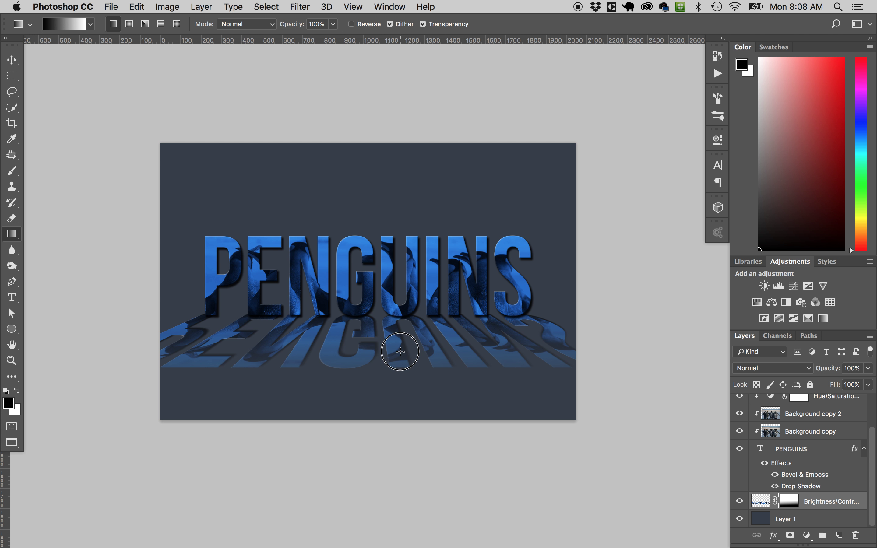
{"action": "key", "text": "v"}
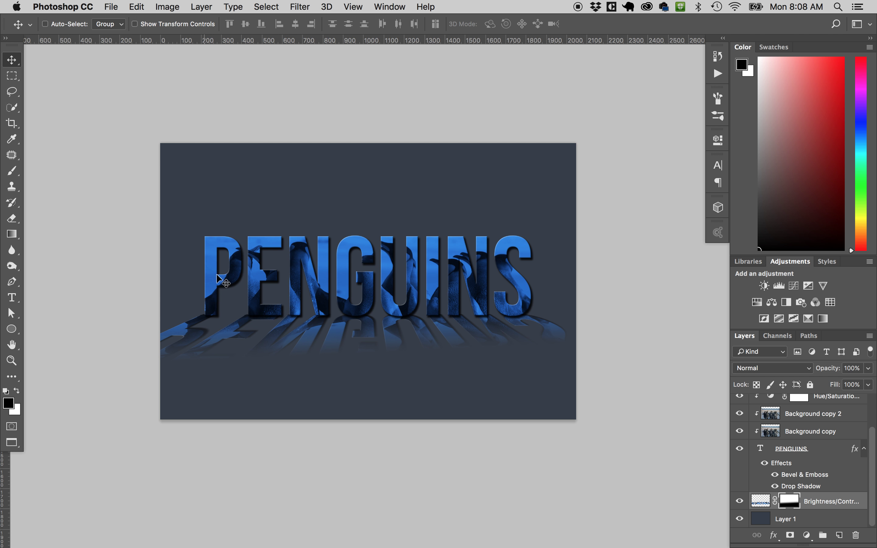